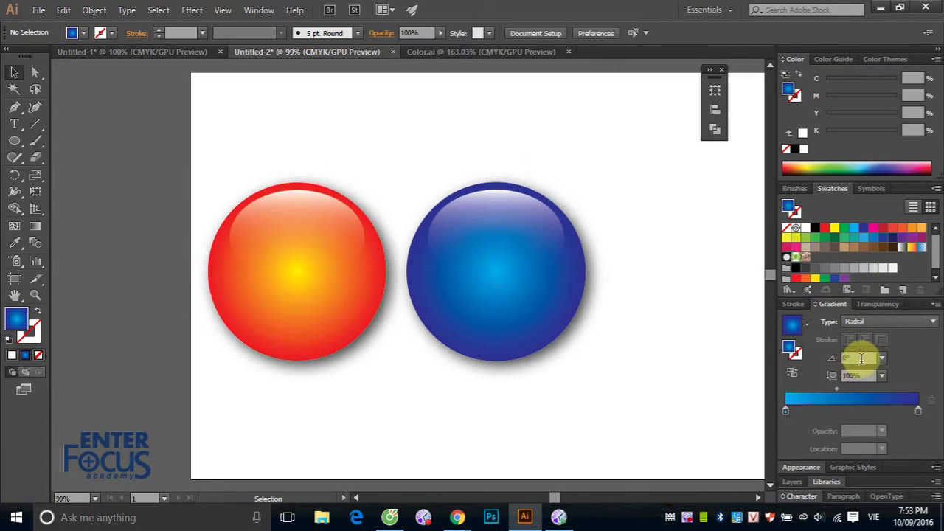
# Leave the gradient type on Radial and switch to the Color.ai document
pyautogui.click(932, 324)
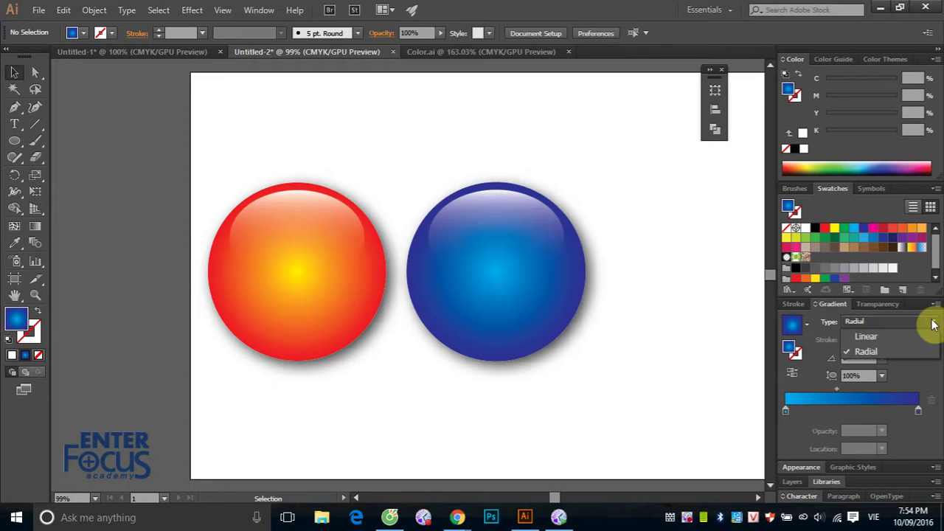
pyautogui.click(495, 58)
pyautogui.click(495, 53)
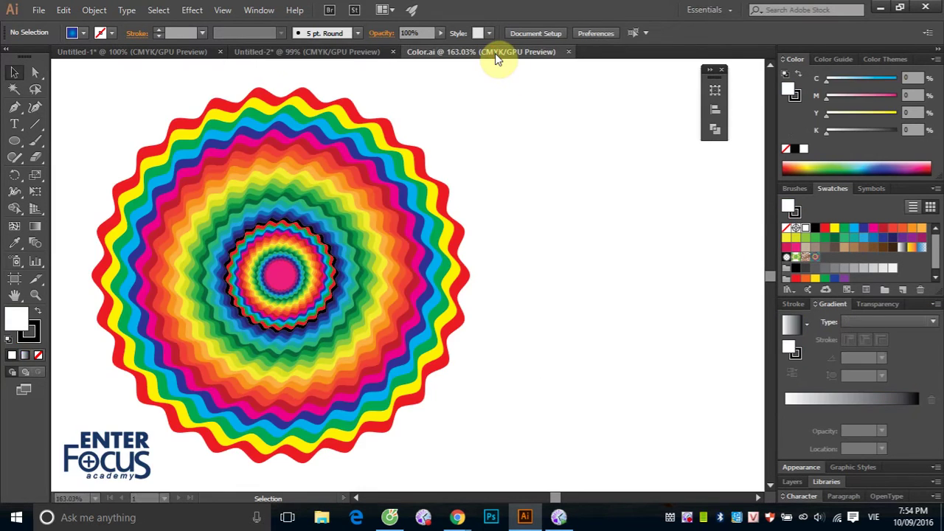
# Create a new A4 landscape document, Untitled-3, with the default settings
pyautogui.click(39, 10)
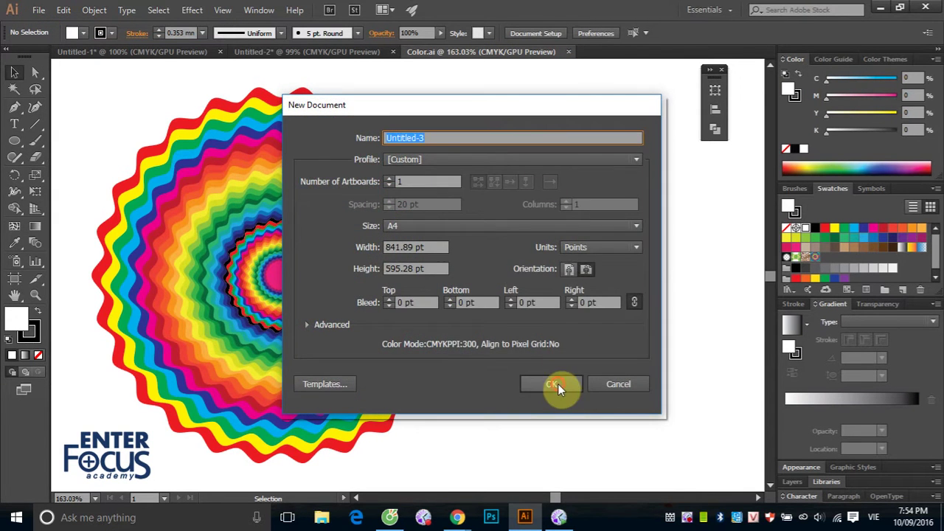
pyautogui.click(558, 384)
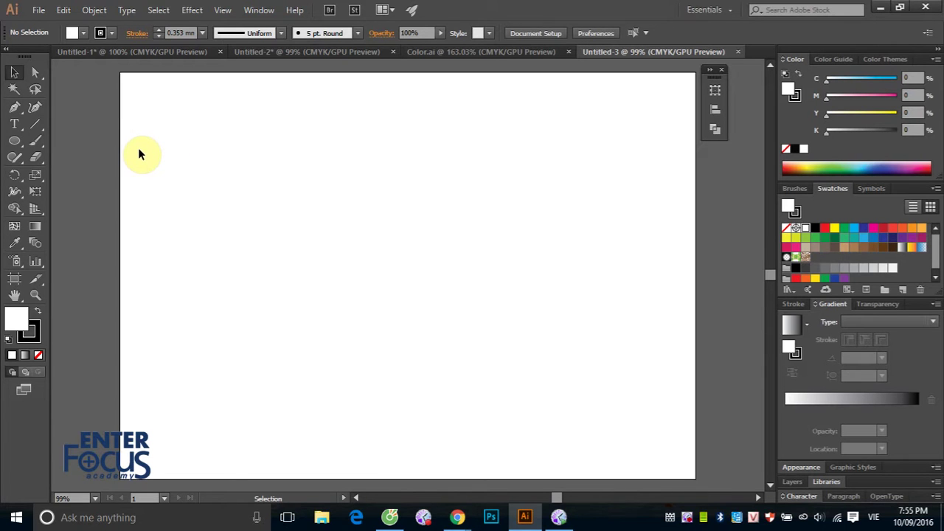
# Draw a large circle on the artboard with the Ellipse tool
pyautogui.click(15, 140)
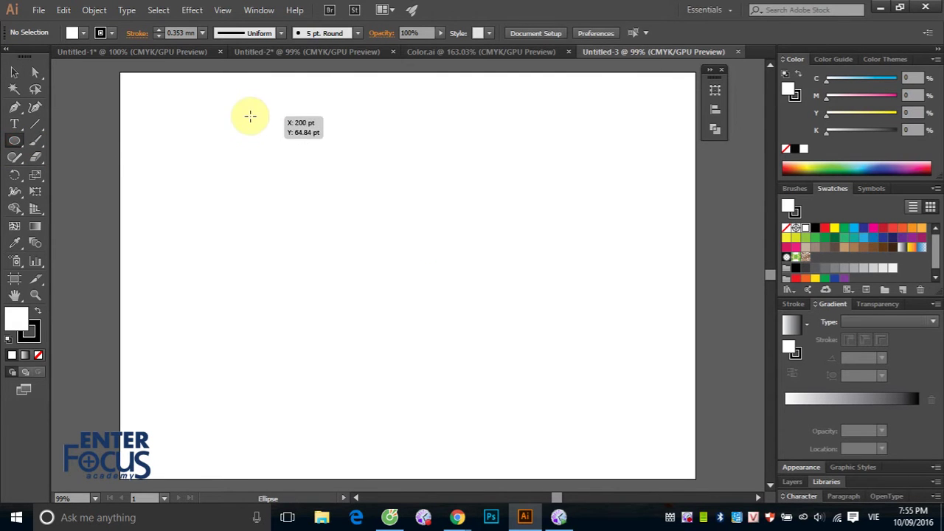
pyautogui.moveTo(248, 111); pyautogui.dragTo(516, 440)
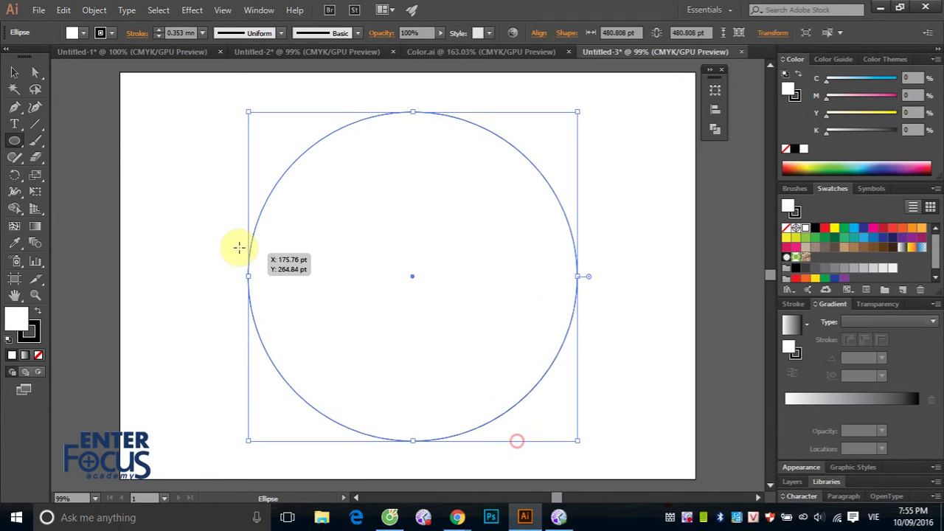
pyautogui.click(14, 71)
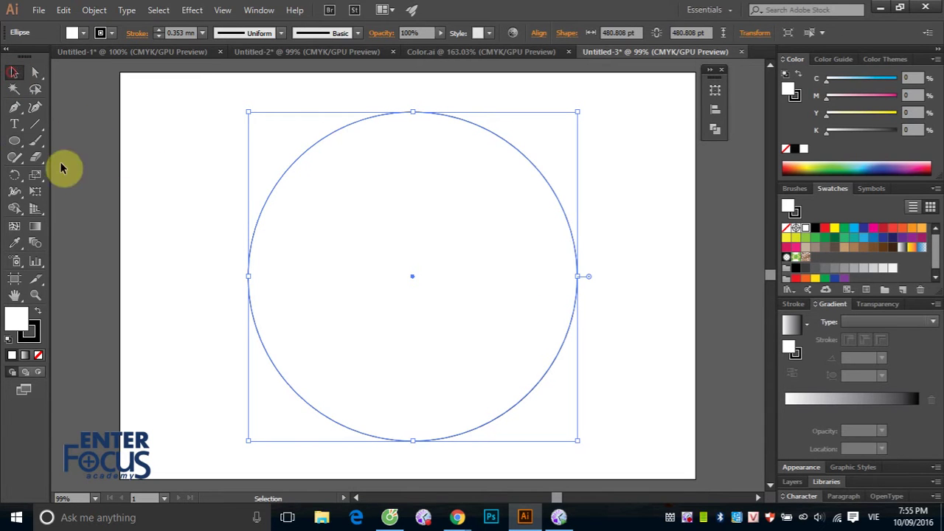
# Draw a vertical line through the circle's centre past both edges, then select both
pyautogui.click(15, 109)
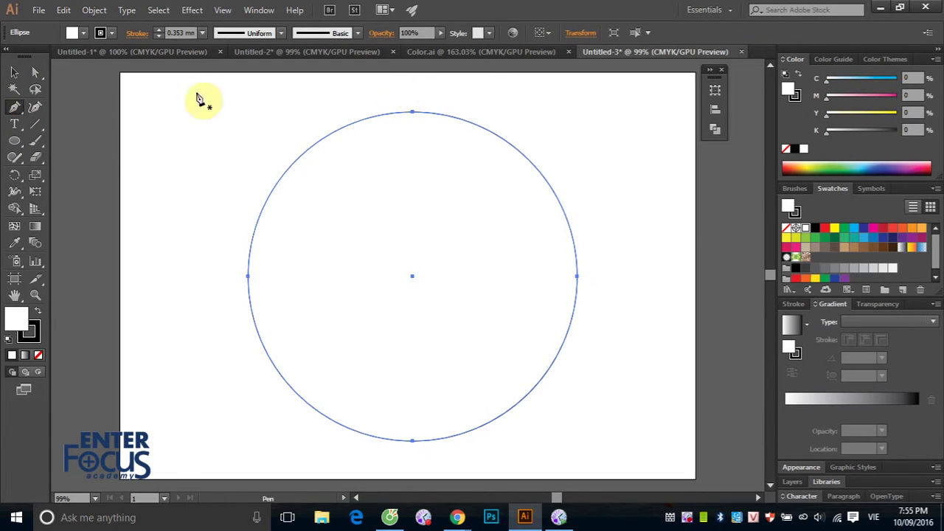
pyautogui.click(35, 124)
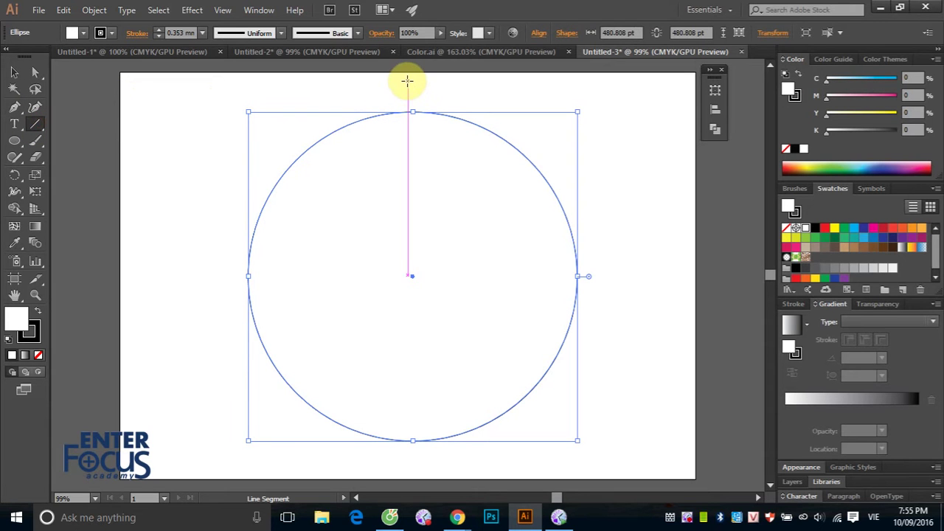
pyautogui.moveTo(412, 81); pyautogui.dragTo(413, 470)
pyautogui.click(14, 71)
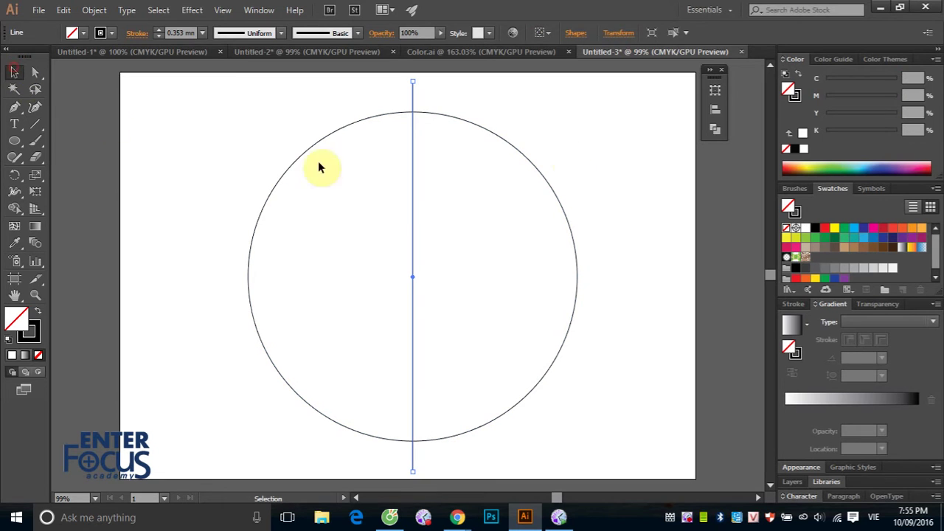
pyautogui.click(282, 96)
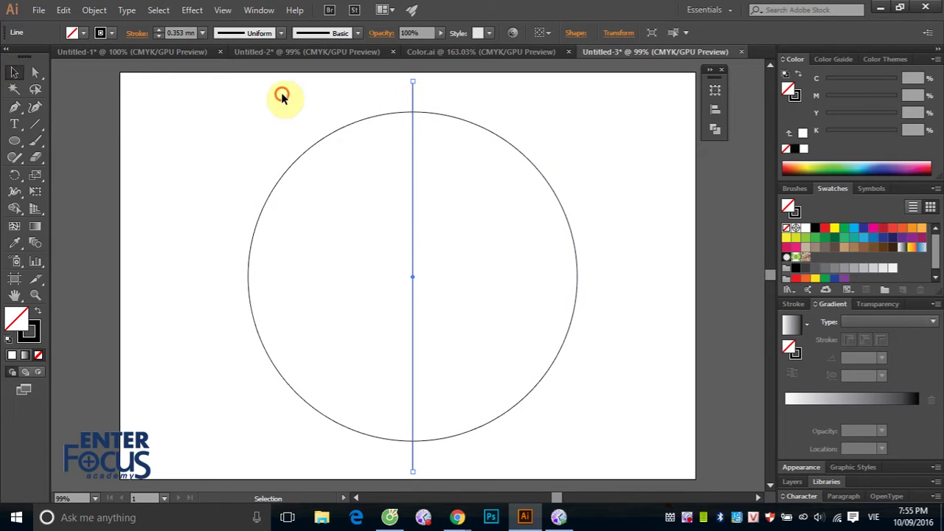
pyautogui.moveTo(282, 96); pyautogui.dragTo(580, 232)
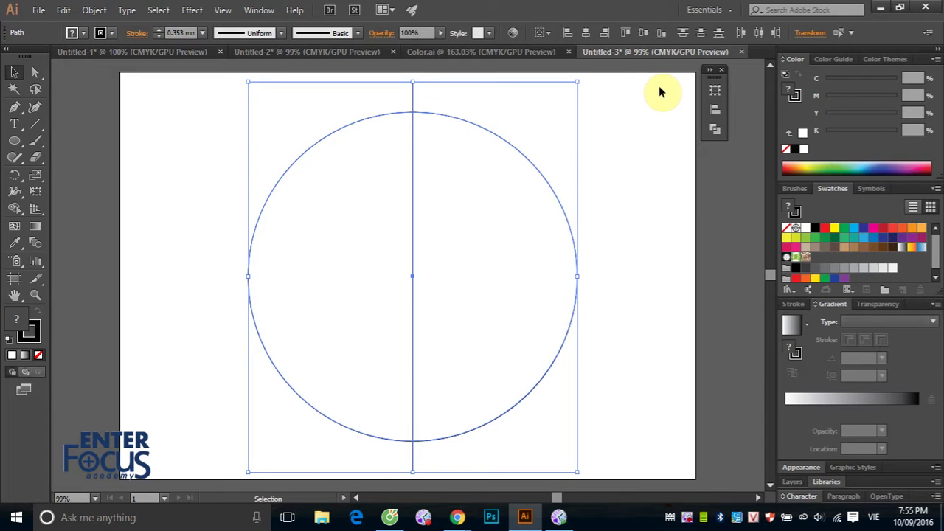
# Copy the vertical line repeatedly at 15° rotations around the centre to form spokes
pyautogui.click(622, 115)
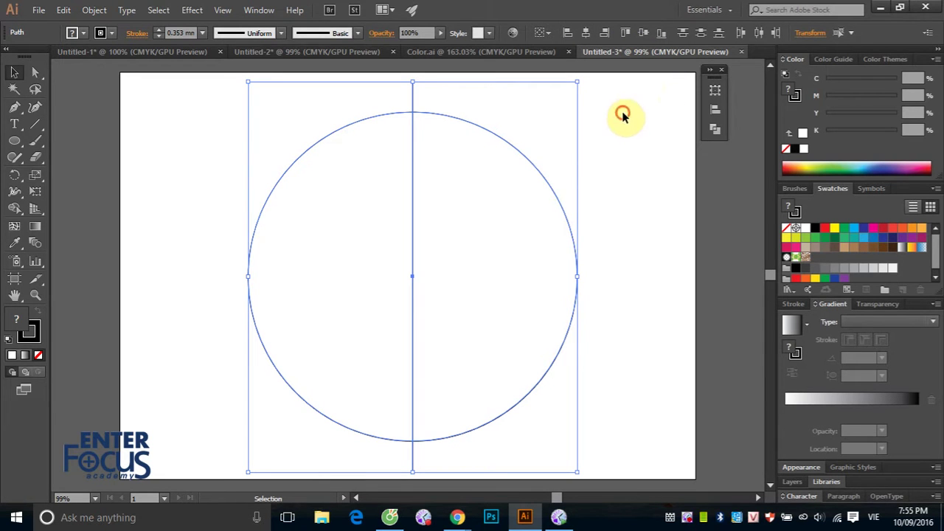
pyautogui.click(413, 90)
pyautogui.doubleClick(14, 175)
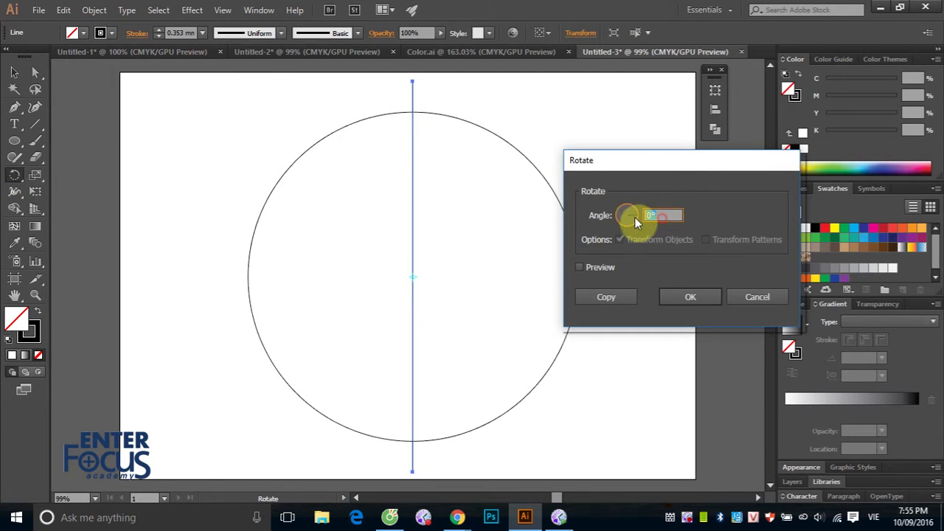
pyautogui.write('15')
pyautogui.click(579, 268)
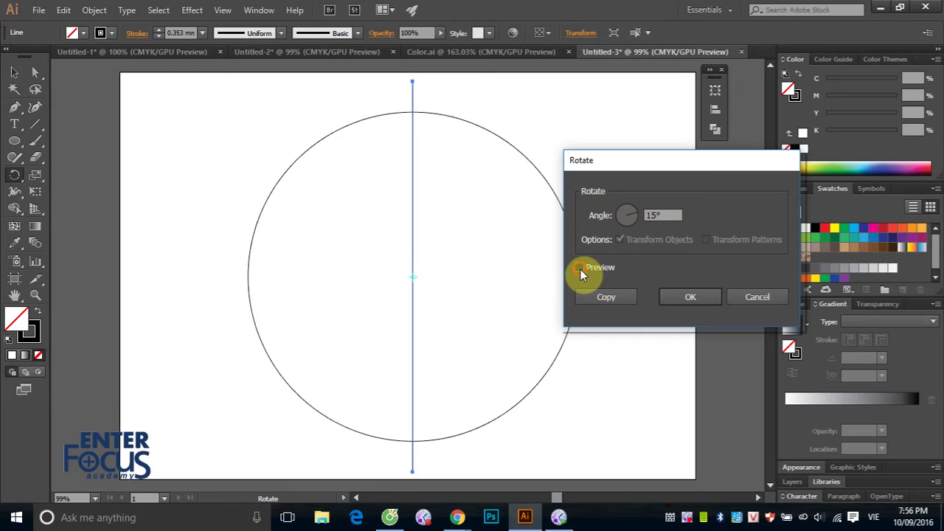
pyautogui.click(604, 297)
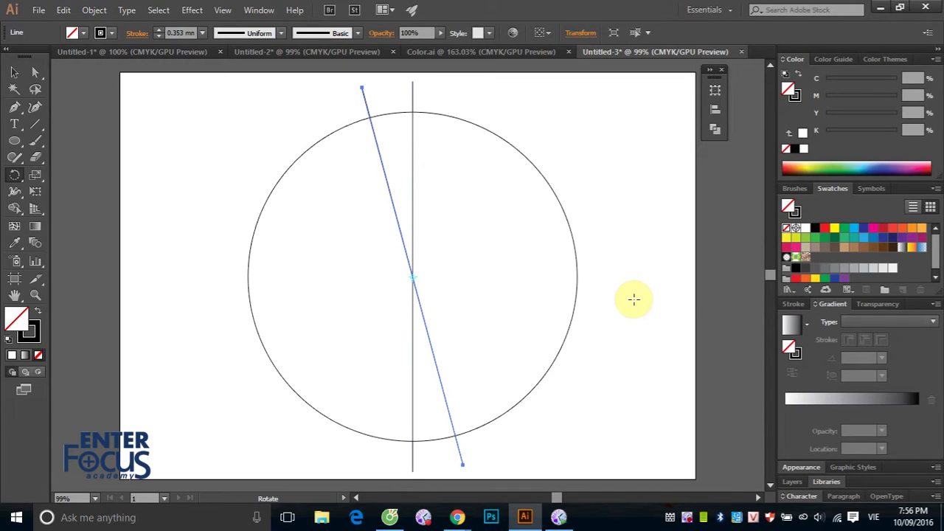
pyautogui.hotkey('ctrl', 'd')
pyautogui.hotkey('ctrl', 'd')
pyautogui.hotkey('ctrl', 'd')
pyautogui.hotkey('ctrl', 'd')
pyautogui.hotkey('ctrl', 'd')
pyautogui.hotkey('ctrl', 'd')
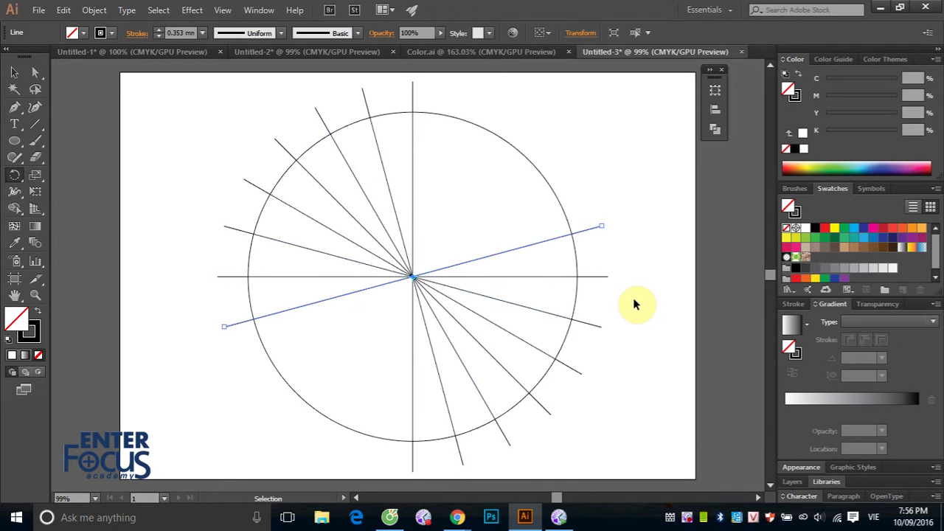
pyautogui.hotkey('ctrl', 'd')
pyautogui.hotkey('ctrl', 'd')
pyautogui.hotkey('ctrl', 'd')
pyautogui.hotkey('ctrl', 'd')
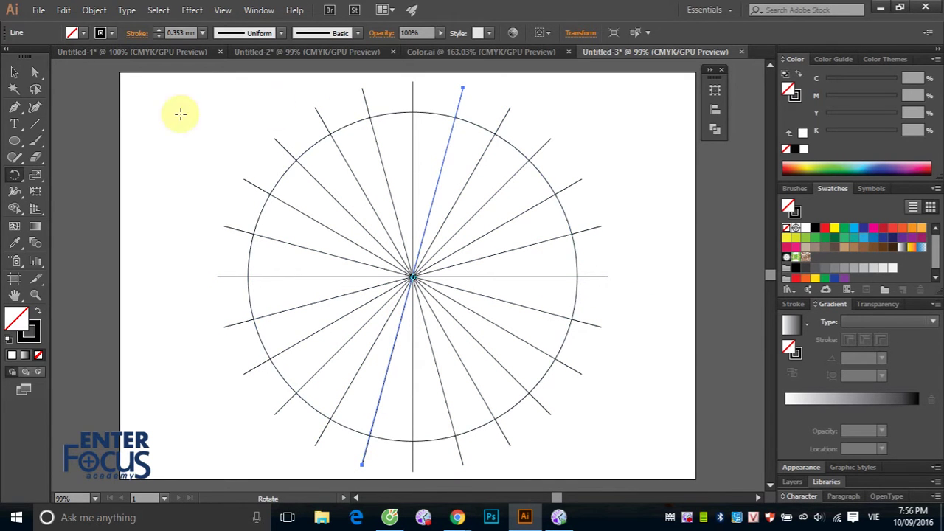
pyautogui.click(14, 74)
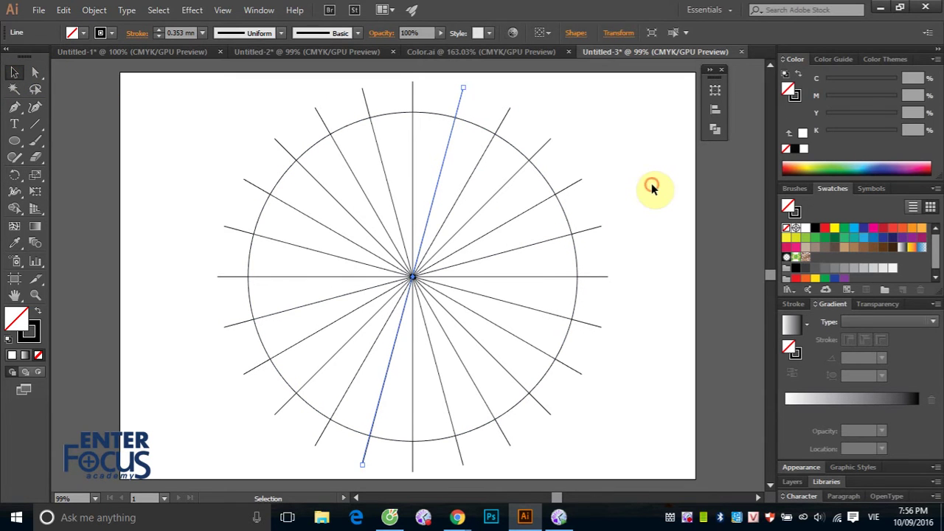
pyautogui.click(651, 184)
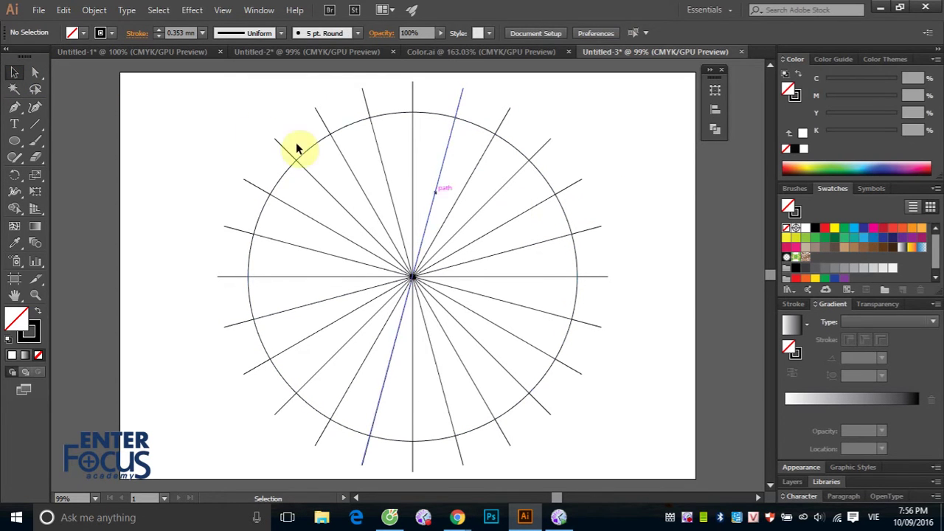
# Select the circle and spokes, then fill the top and bottom wedges red with Shape Builder
pyautogui.moveTo(181, 125); pyautogui.dragTo(552, 361)
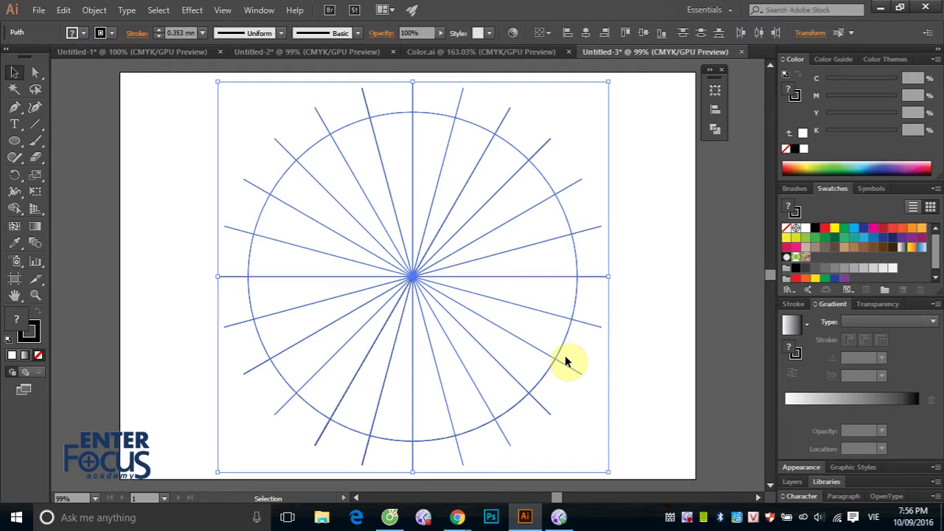
pyautogui.click(12, 208)
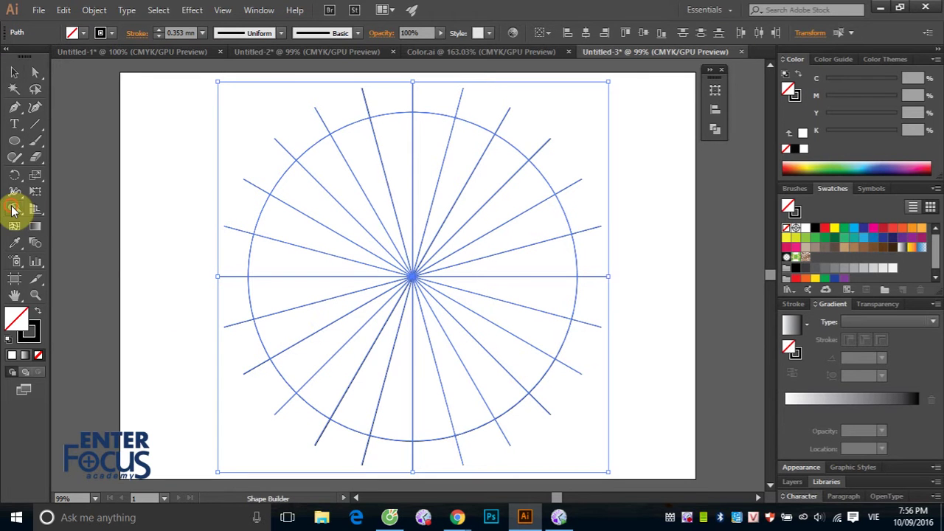
pyautogui.click(83, 208)
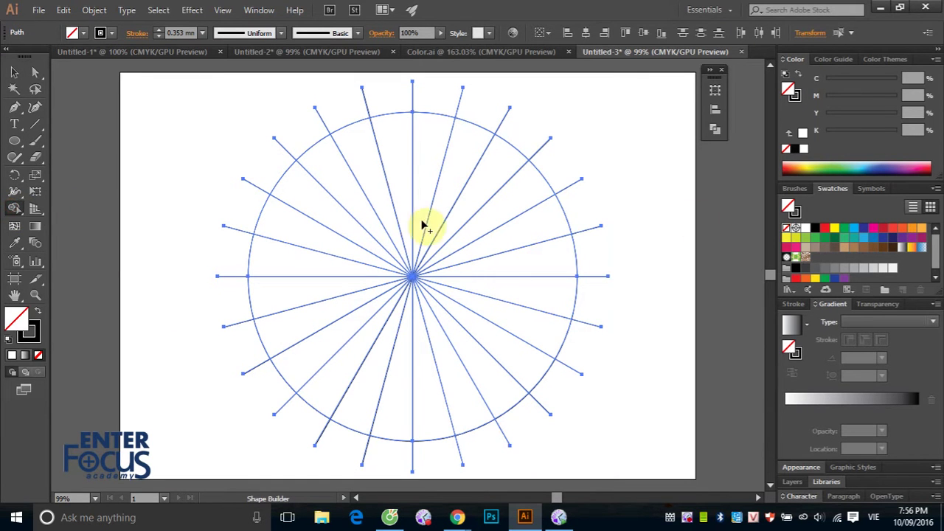
pyautogui.click(824, 228)
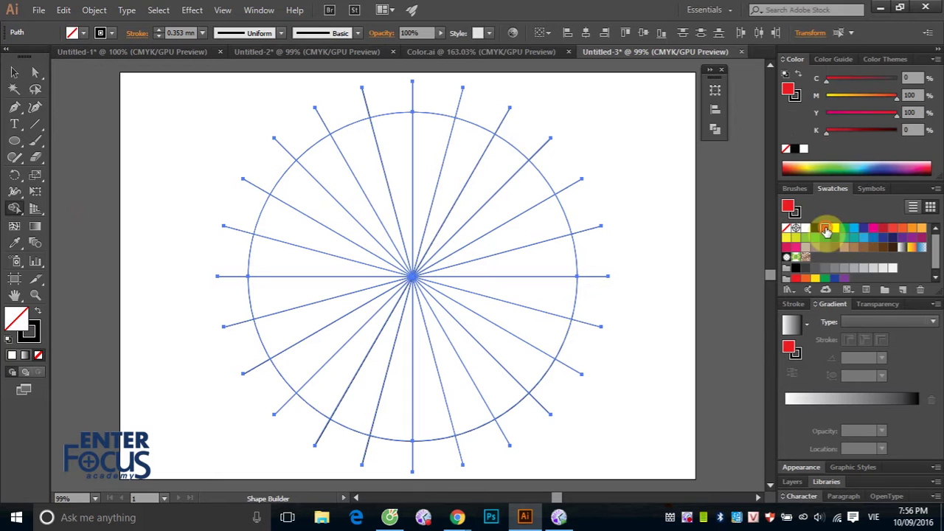
pyautogui.click(384, 132)
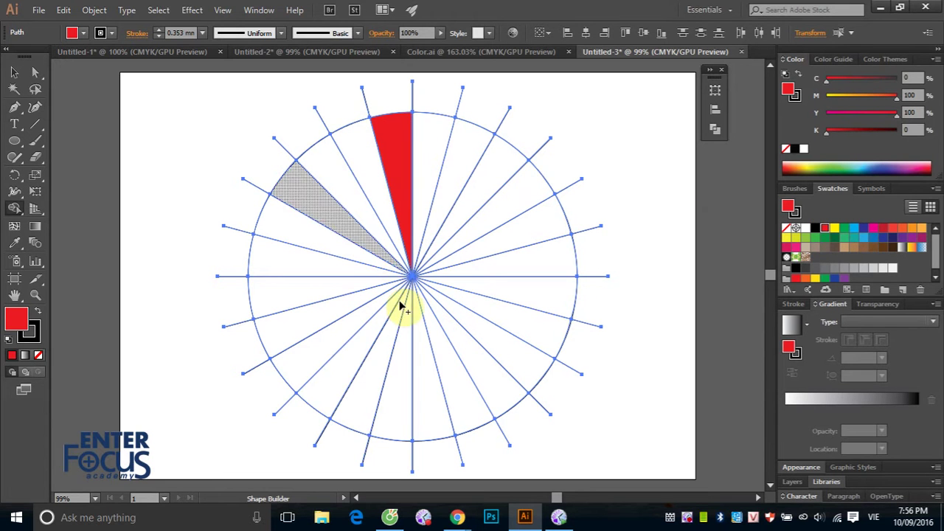
pyautogui.click(424, 365)
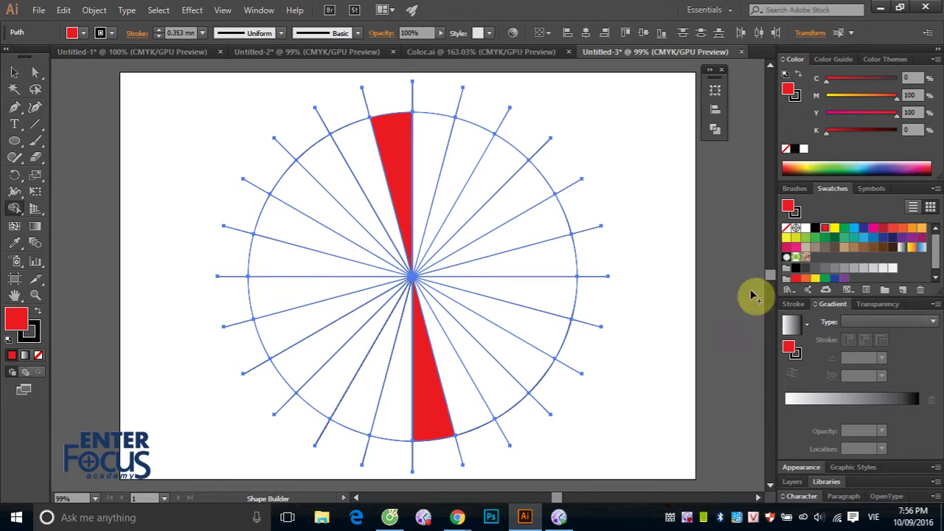
# Fill opposite wedge pairs yellow, green, cyan and blue
pyautogui.click(833, 230)
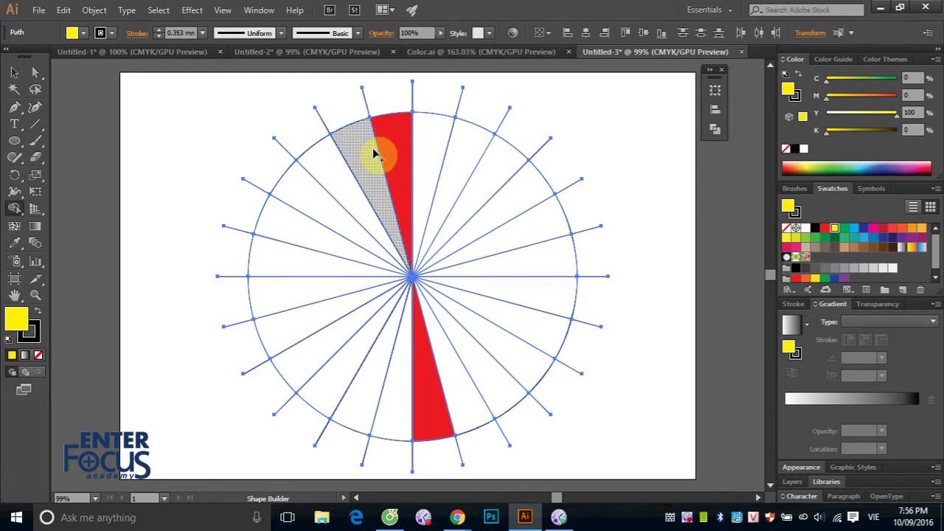
pyautogui.click(373, 152)
pyautogui.click(441, 359)
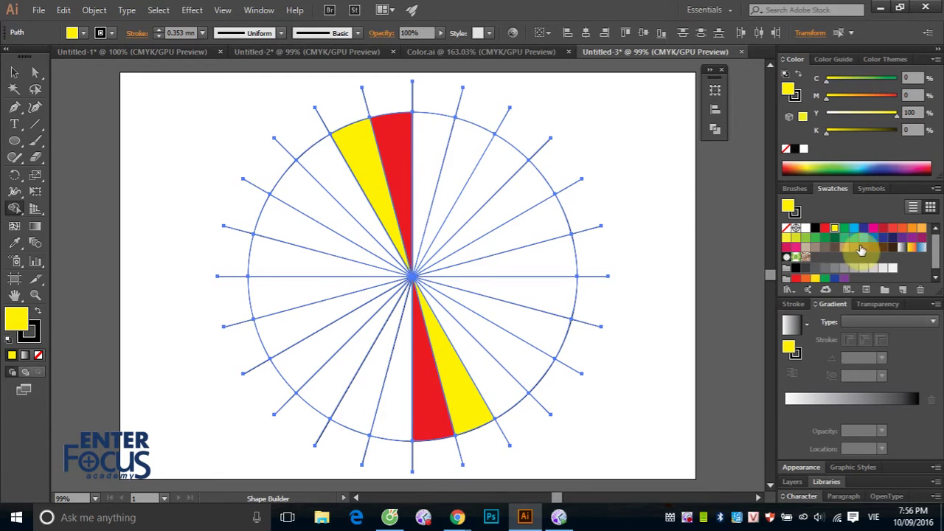
pyautogui.click(844, 228)
pyautogui.click(321, 159)
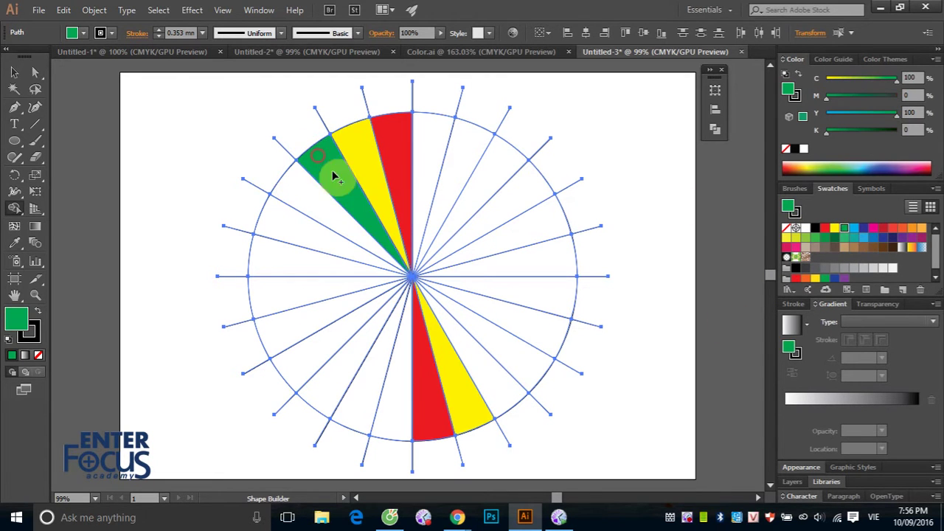
pyautogui.click(447, 329)
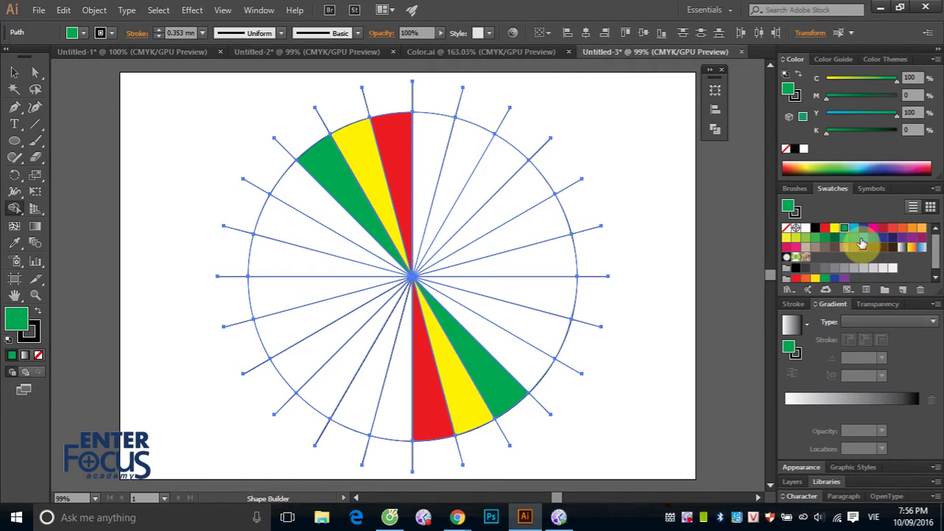
pyautogui.click(853, 227)
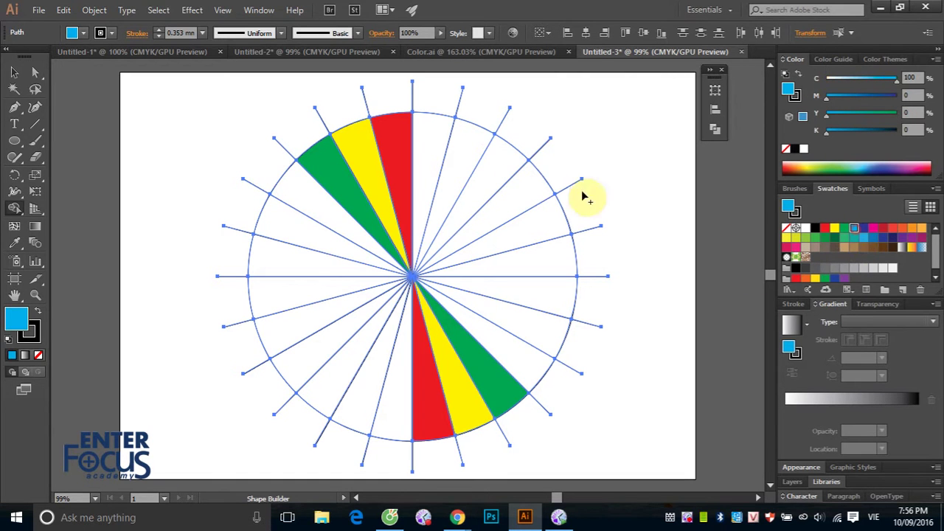
pyautogui.click(327, 211)
pyautogui.click(479, 331)
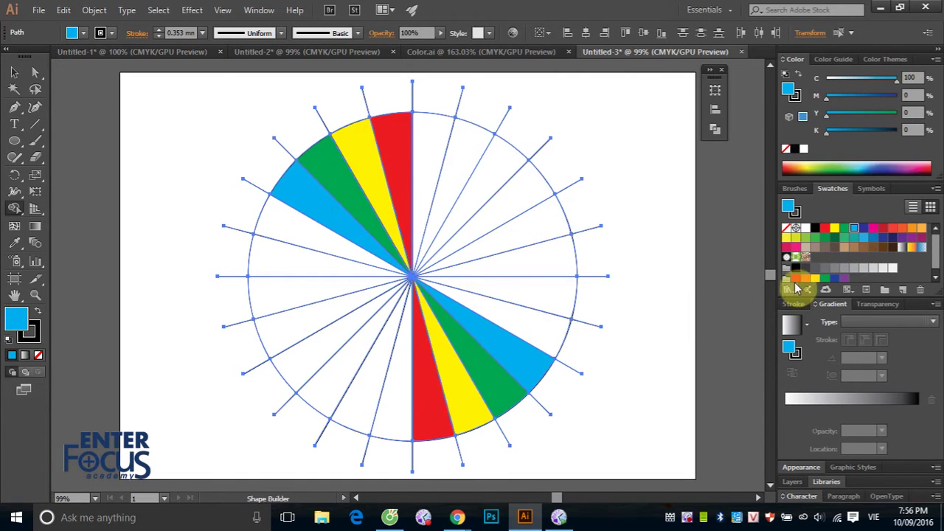
pyautogui.click(857, 230)
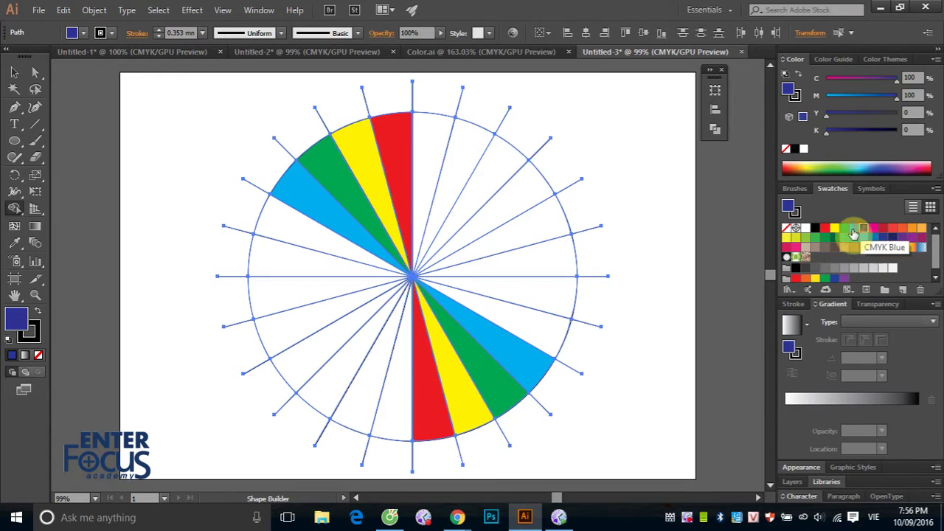
pyautogui.click(326, 242)
pyautogui.click(496, 310)
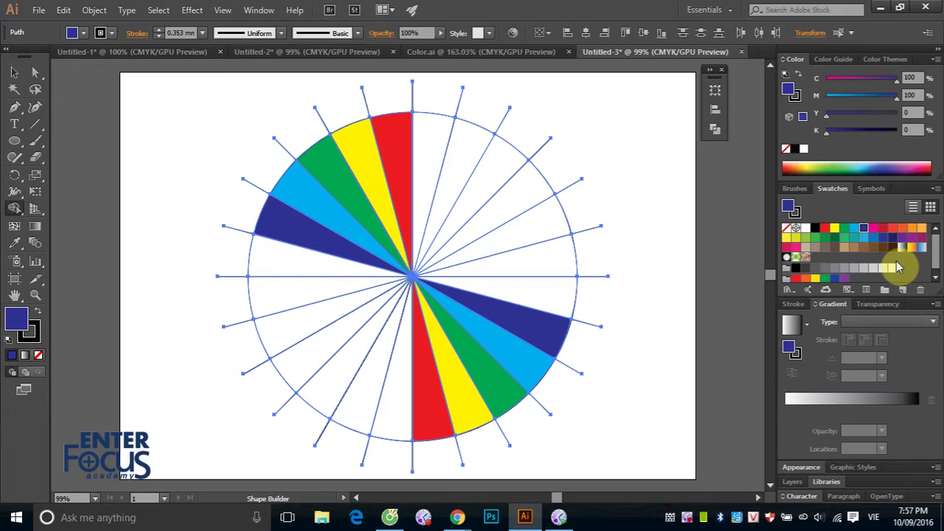
# Fill the next opposite wedge pairs magenta, dark red and orange-red
pyautogui.click(873, 227)
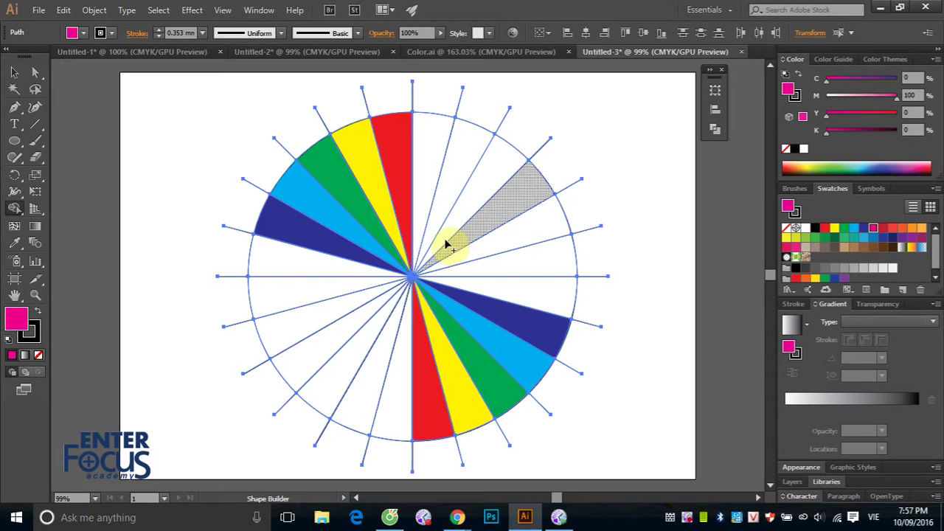
pyautogui.click(310, 267)
pyautogui.click(489, 290)
pyautogui.click(882, 227)
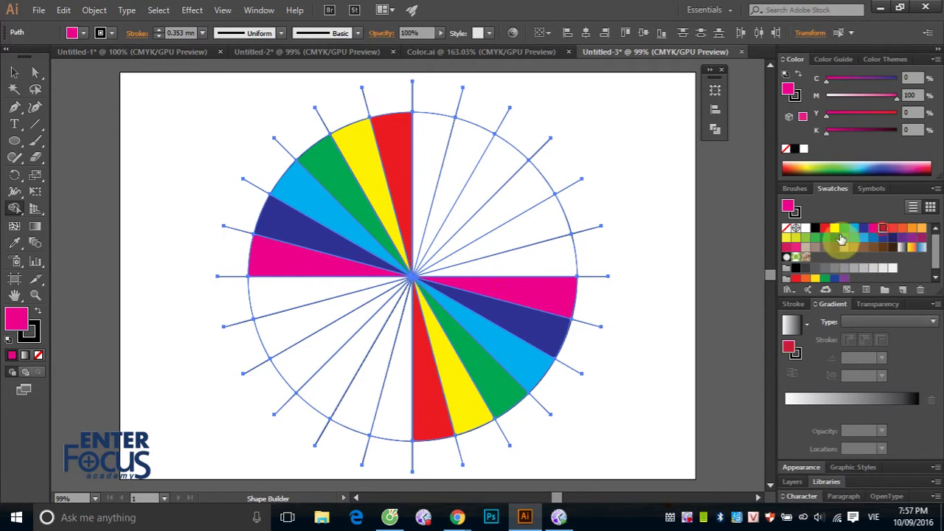
pyautogui.click(319, 291)
pyautogui.click(551, 267)
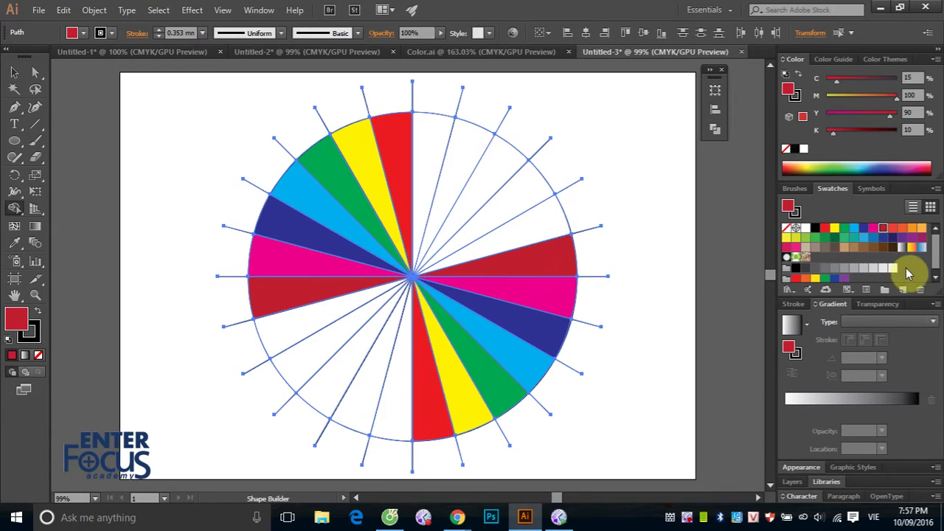
pyautogui.click(892, 227)
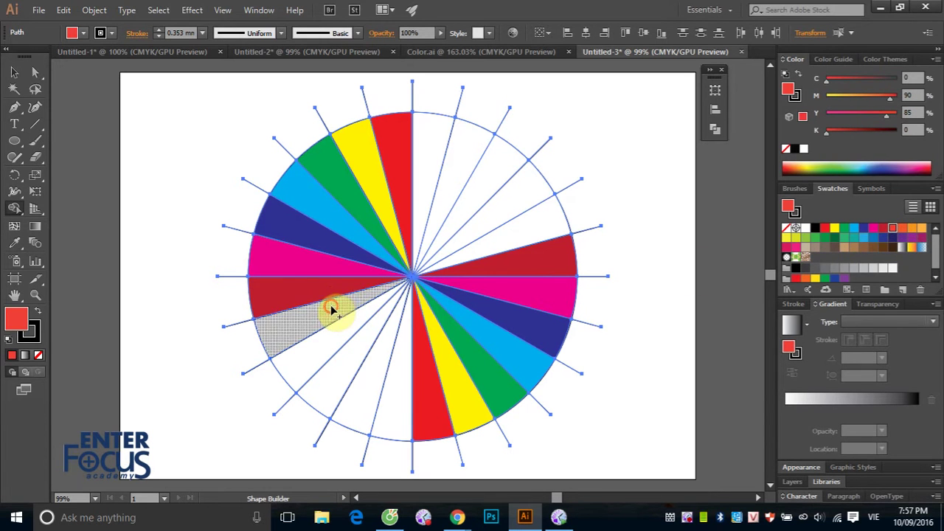
pyautogui.click(331, 304)
pyautogui.click(495, 248)
# Fill the next opposite wedge pairs deeper orange and light orange
pyautogui.click(901, 227)
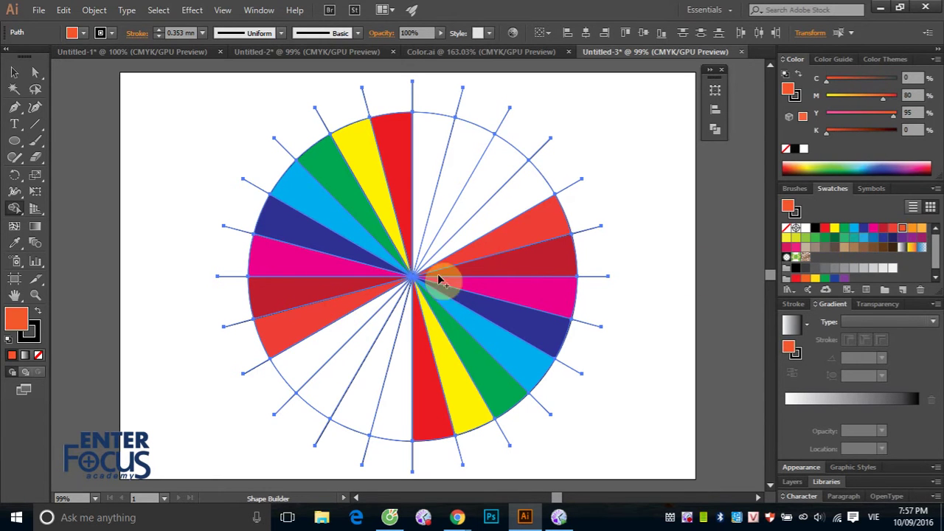
pyautogui.click(305, 347)
pyautogui.click(495, 219)
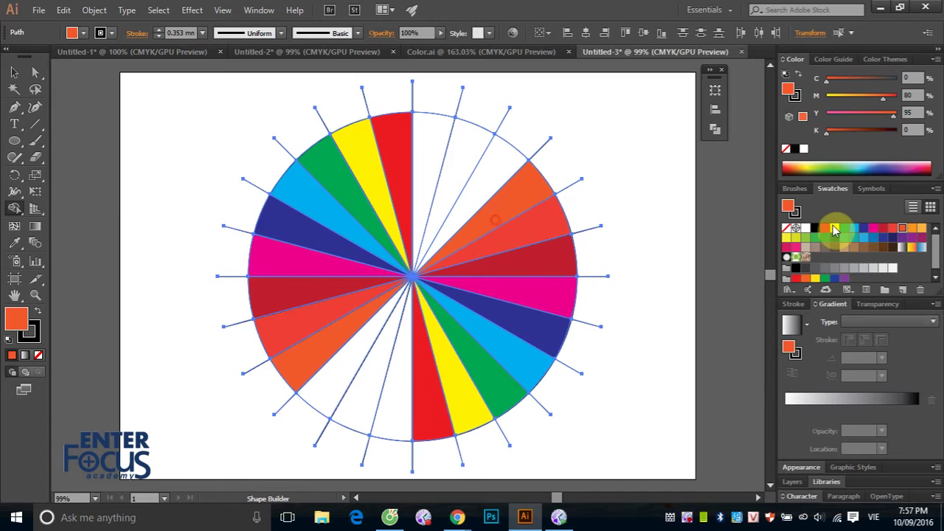
pyautogui.click(912, 227)
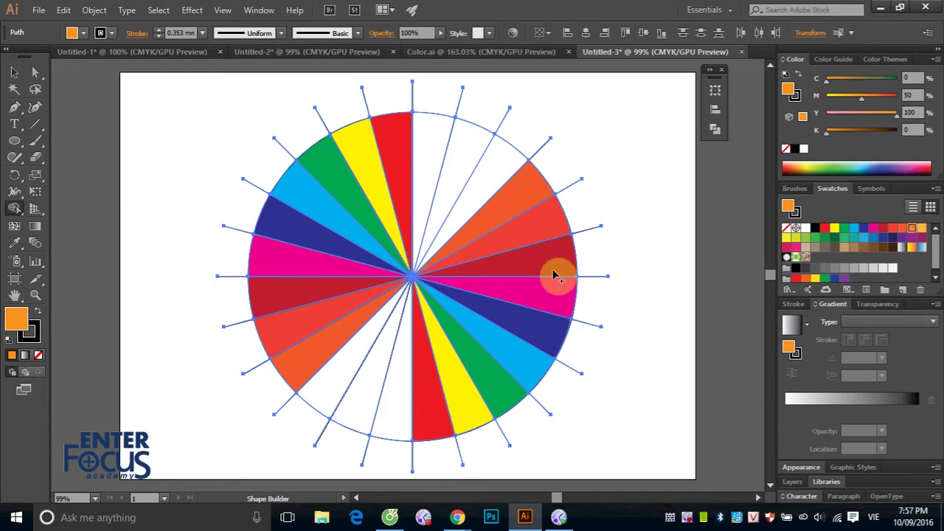
pyautogui.click(365, 353)
pyautogui.click(483, 200)
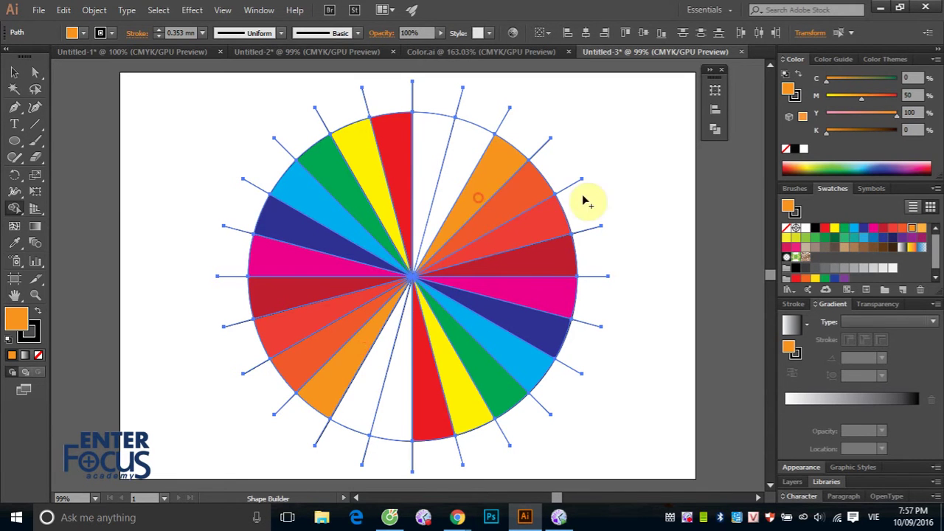
# Fill the last two wedge pairs with 30% grey and 20% grey
pyautogui.click(866, 269)
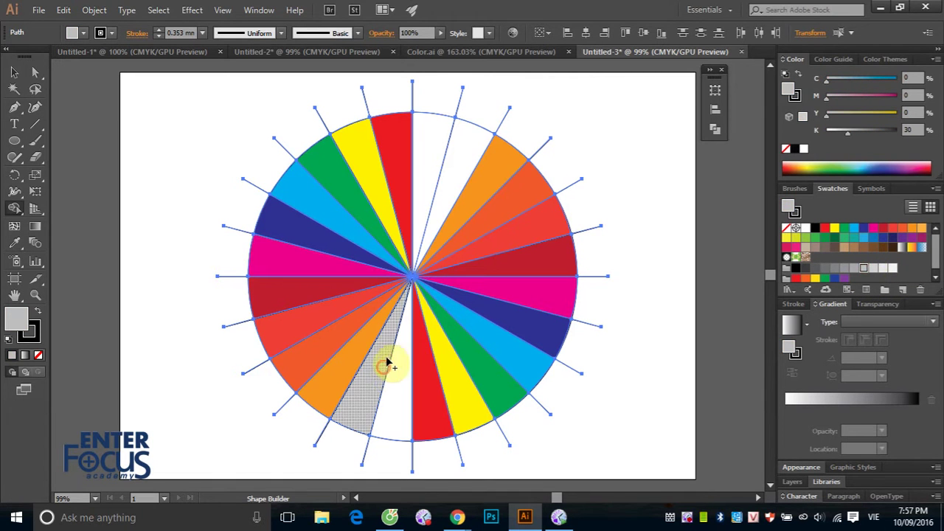
pyautogui.click(392, 370)
pyautogui.click(455, 181)
pyautogui.click(873, 268)
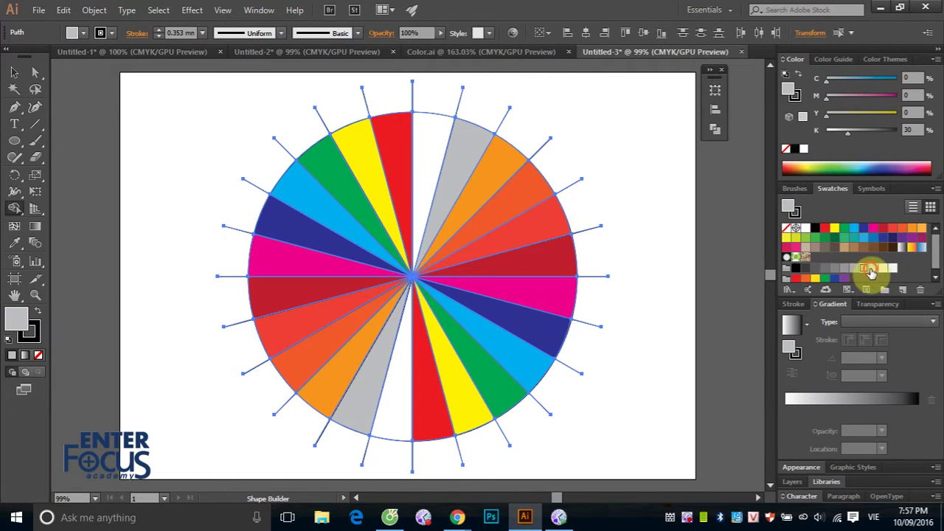
pyautogui.click(435, 168)
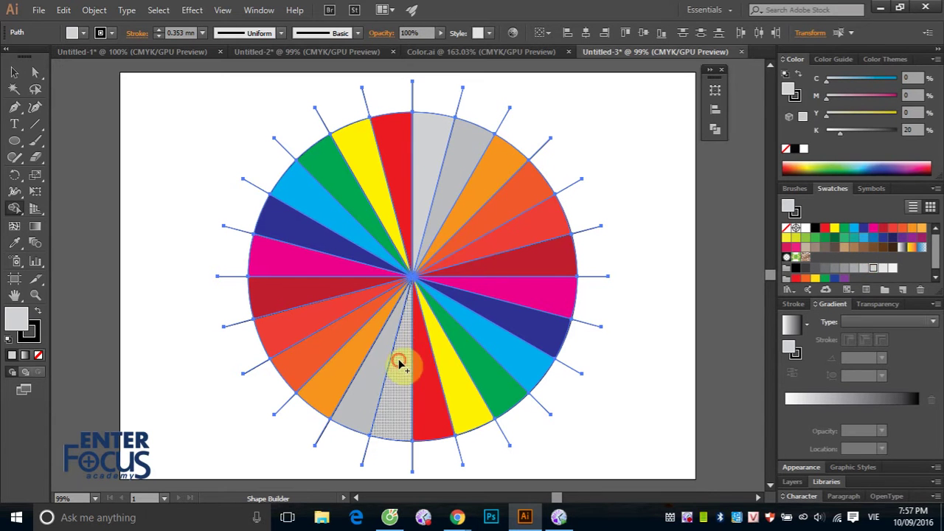
pyautogui.click(400, 362)
pyautogui.click(14, 72)
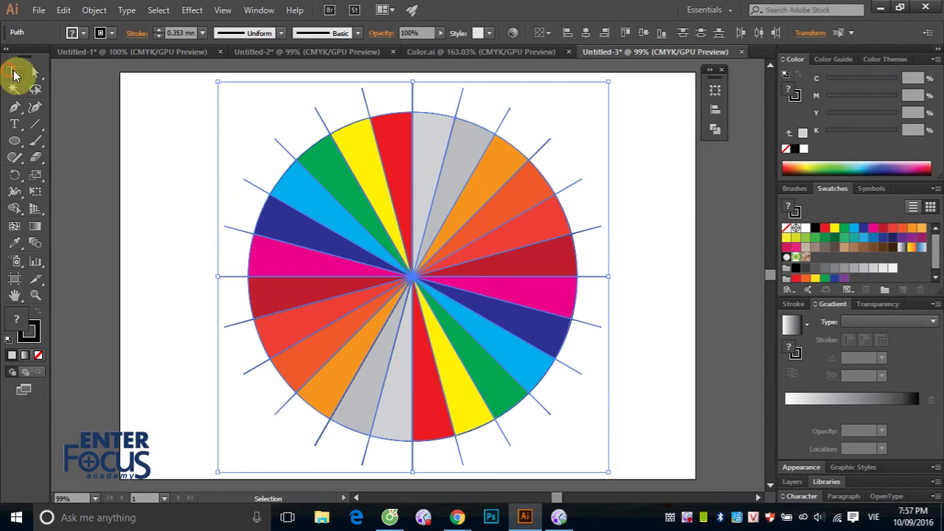
# Delete the stray line stubs at the top, top-right and right of the wheel
pyautogui.click(631, 138)
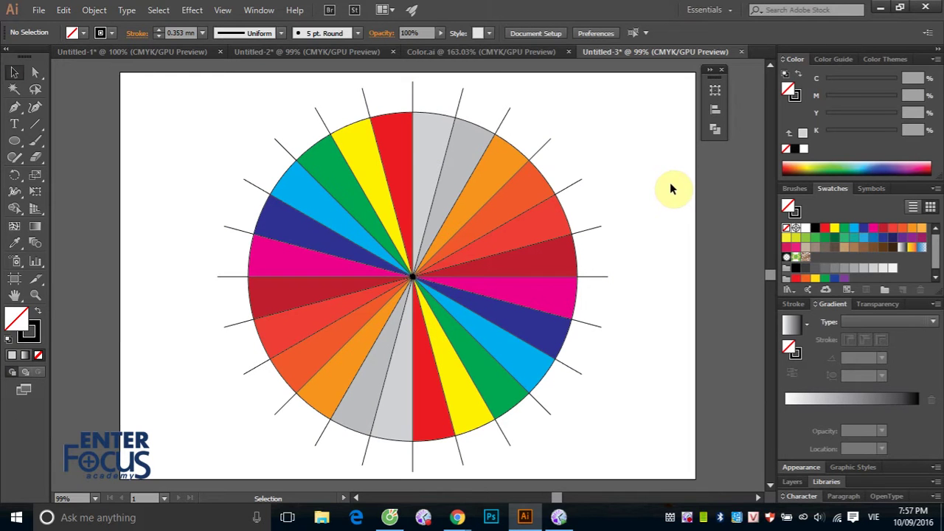
pyautogui.moveTo(285, 90); pyautogui.dragTo(510, 100)
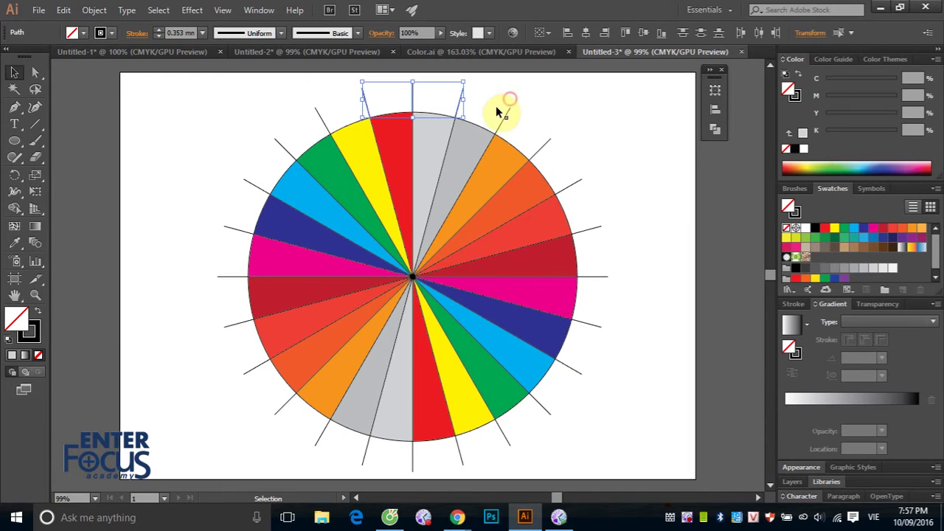
pyautogui.press('Delete')
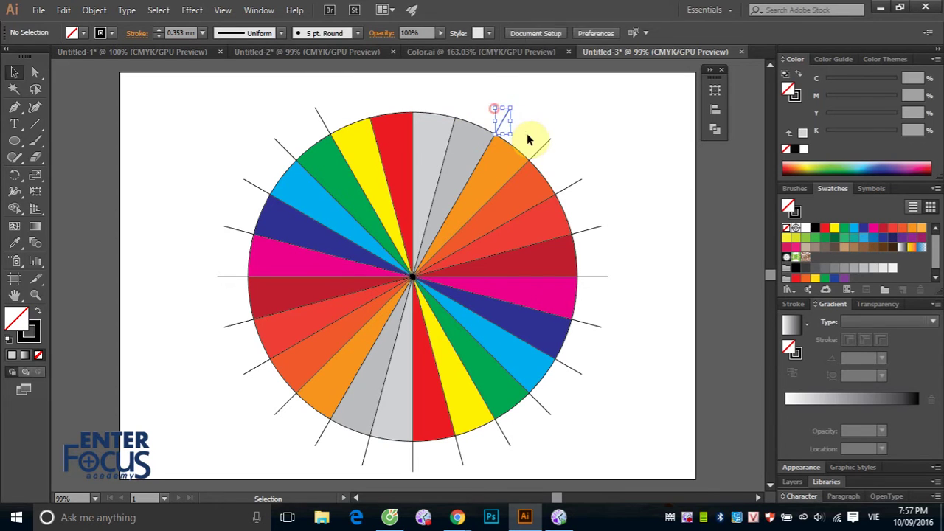
pyautogui.press('Delete')
pyautogui.moveTo(543, 126); pyautogui.dragTo(562, 147)
pyautogui.press('Delete')
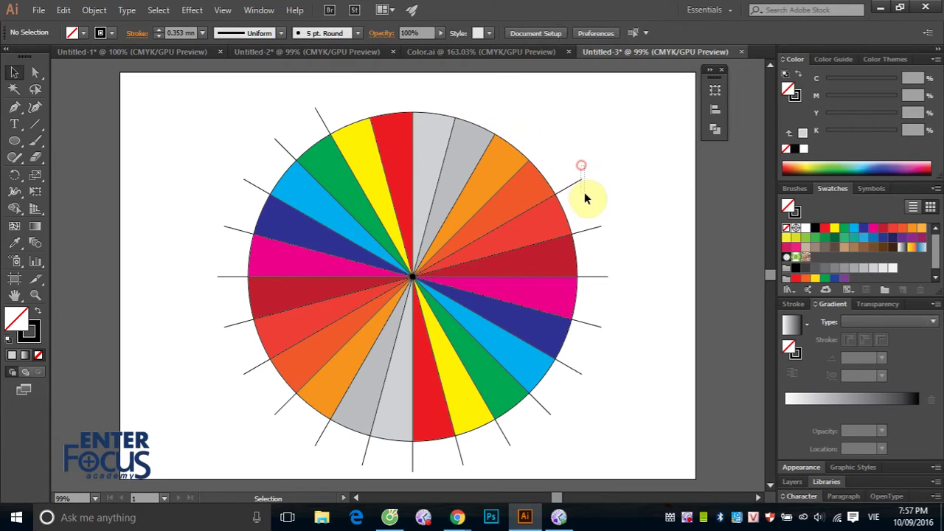
pyautogui.moveTo(584, 211); pyautogui.dragTo(618, 402)
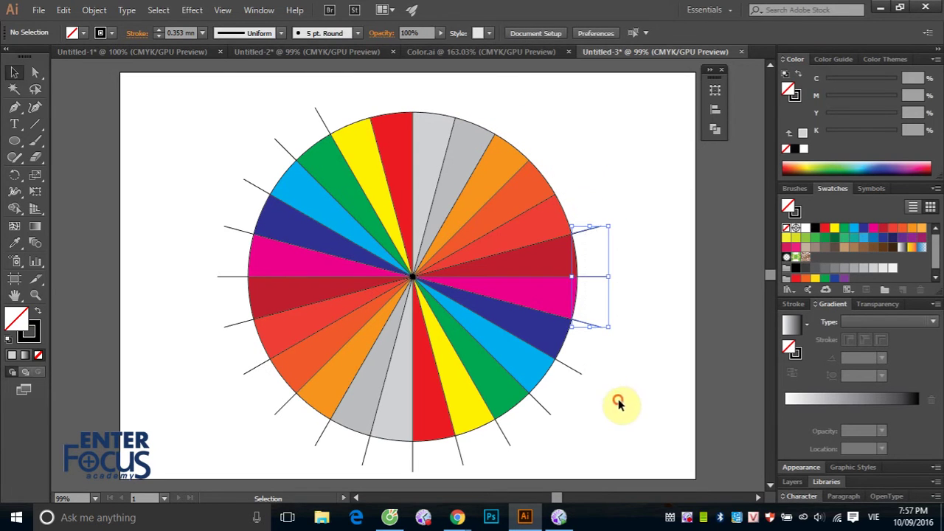
pyautogui.press('Delete')
pyautogui.moveTo(291, 435)
pyautogui.mouseDown()
pyautogui.moveTo(535, 480)
pyautogui.moveTo(558, 468)
pyautogui.moveTo(318, 451)
pyautogui.mouseUp()
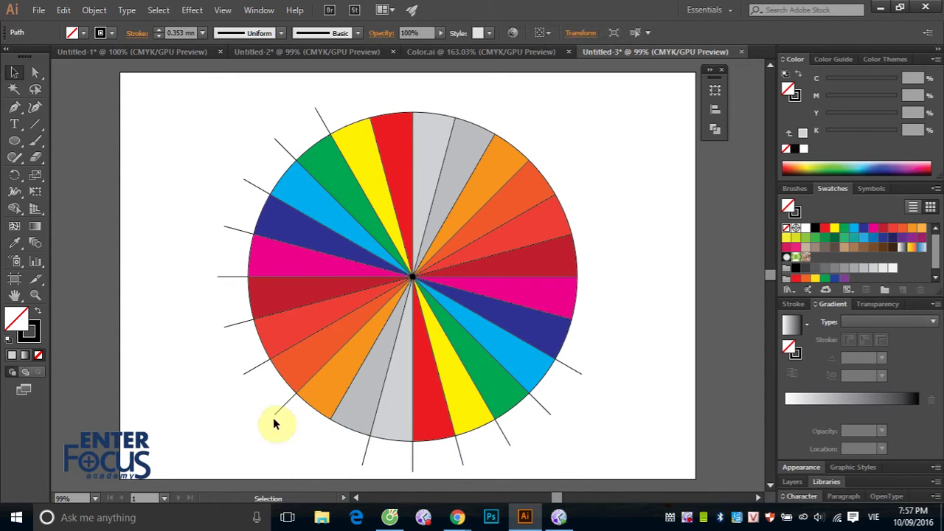
# Delete the stray line stubs on the left, upper-left and lower-left of the wheel
pyautogui.click(192, 201)
pyautogui.moveTo(204, 255); pyautogui.dragTo(226, 374)
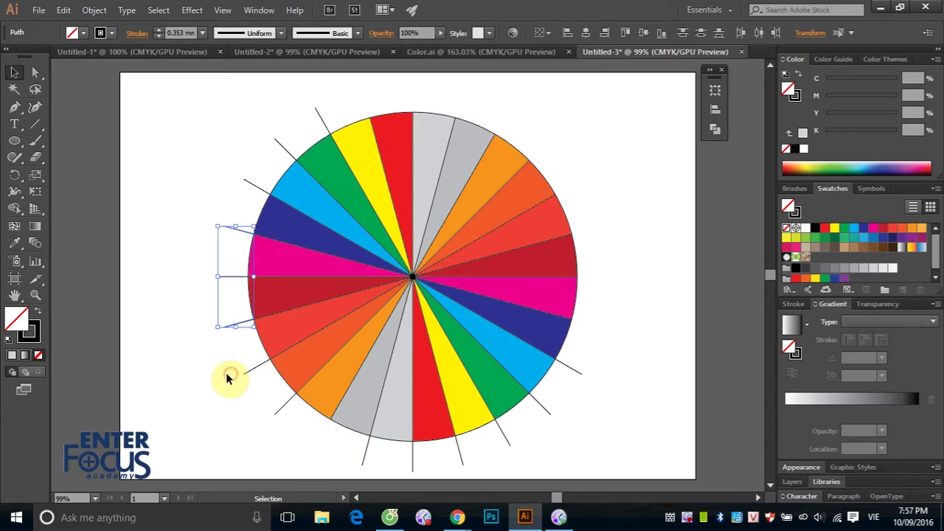
pyautogui.press('Delete')
pyautogui.moveTo(194, 96); pyautogui.dragTo(251, 175)
pyautogui.moveTo(194, 97); pyautogui.dragTo(249, 190)
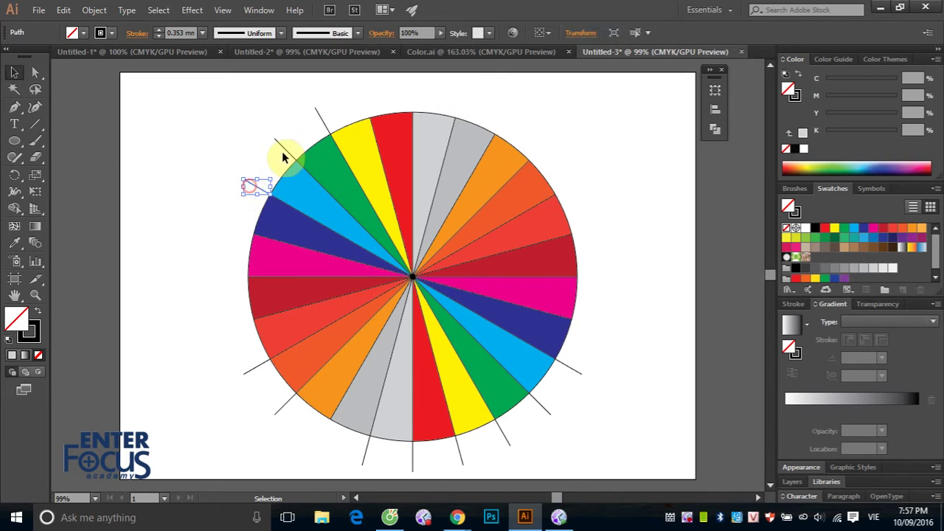
pyautogui.press('Delete')
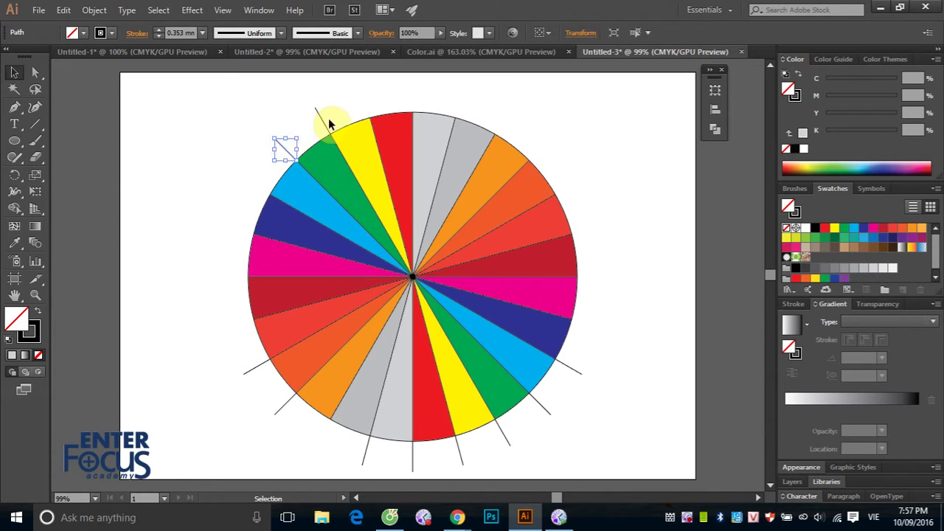
pyautogui.click(322, 120)
pyautogui.press('Delete')
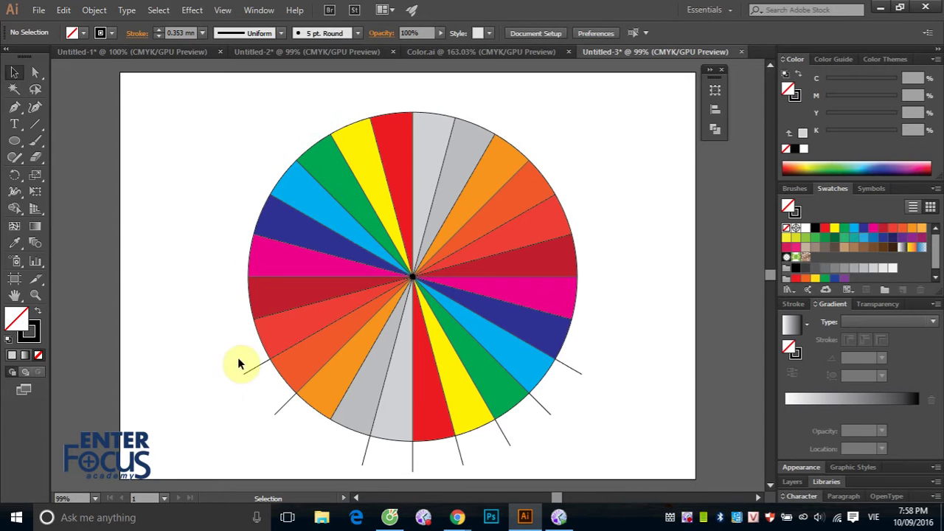
pyautogui.click(249, 368)
pyautogui.press('Delete')
pyautogui.click(271, 412)
pyautogui.press('Delete')
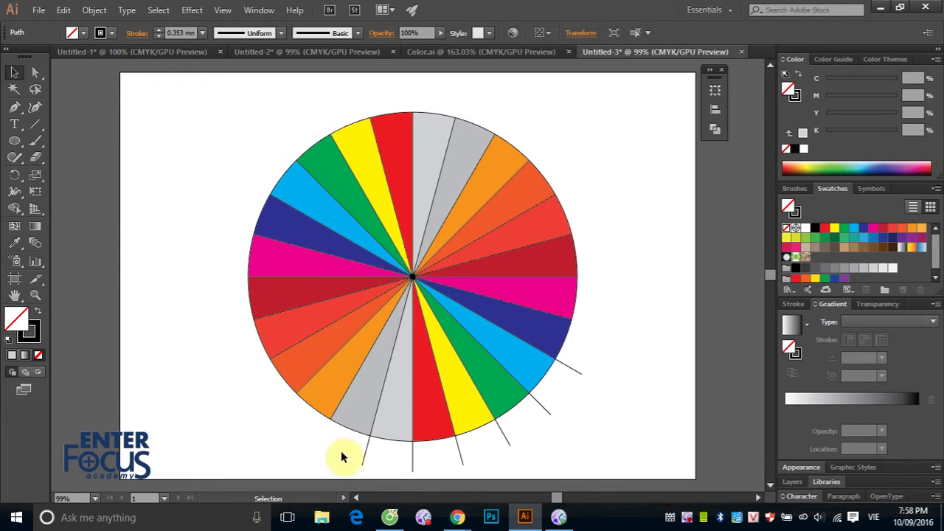
# Delete the remaining stubs below and at the lower right, then select all the wedges
pyautogui.moveTo(330, 453); pyautogui.dragTo(474, 475)
pyautogui.press('Delete')
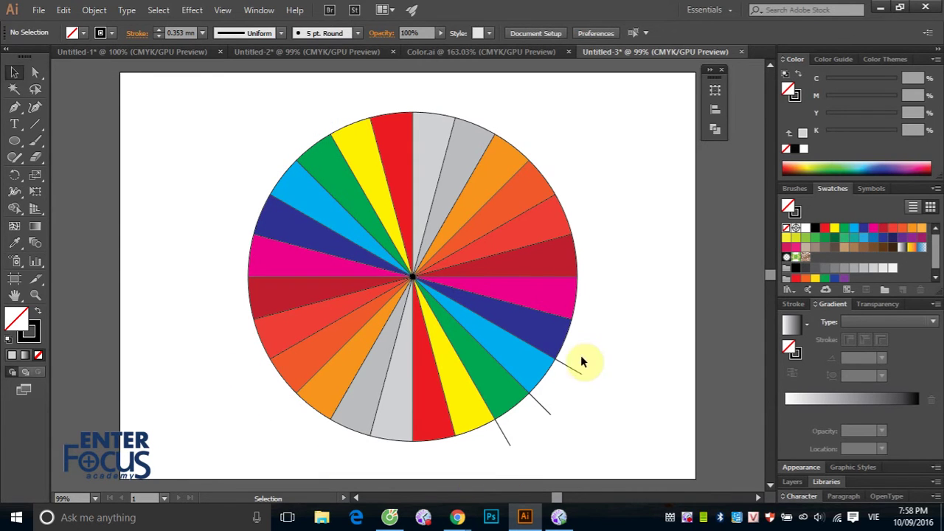
pyautogui.click(577, 370)
pyautogui.press('Delete')
pyautogui.click(544, 410)
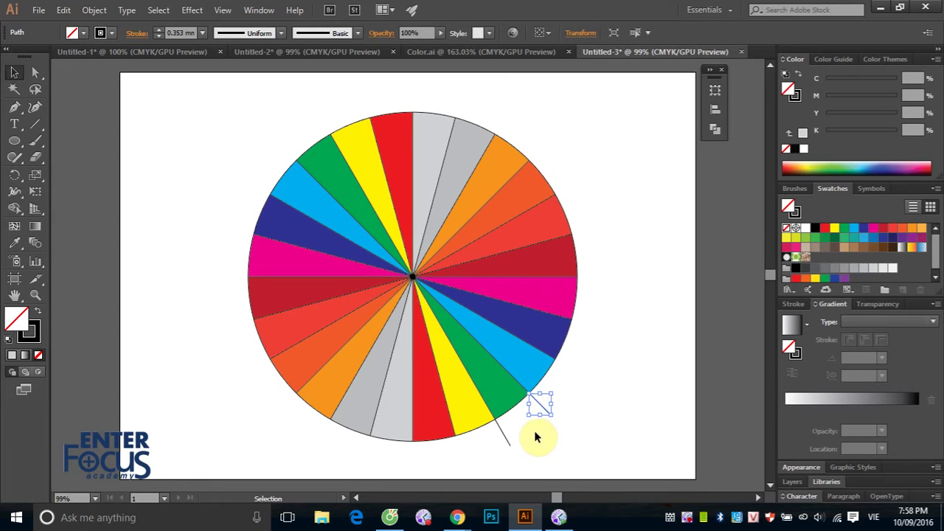
pyautogui.press('Delete')
pyautogui.click(505, 439)
pyautogui.press('Delete')
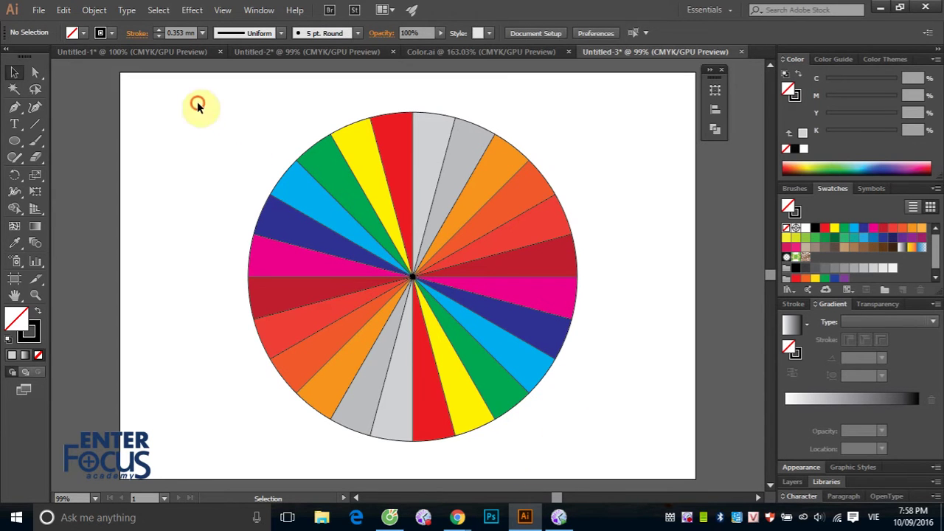
pyautogui.moveTo(197, 103); pyautogui.dragTo(576, 395)
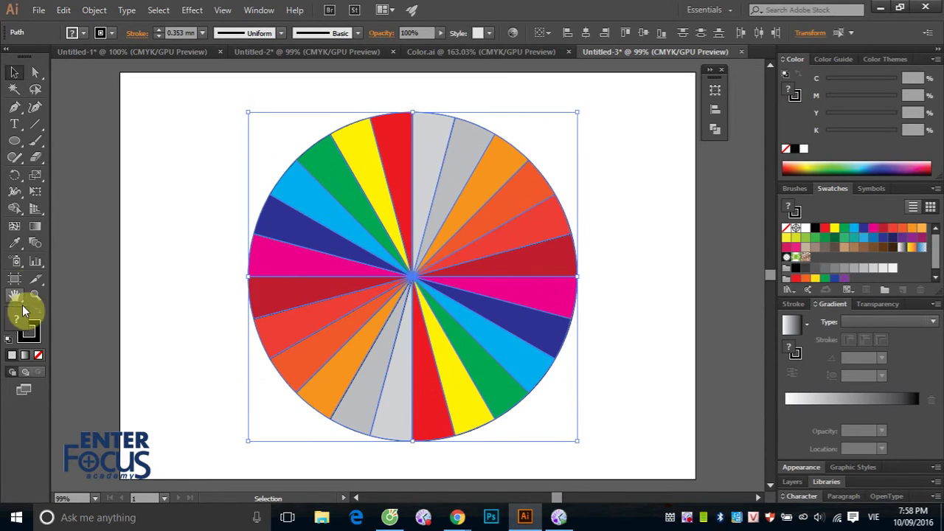
# Set the wedges' stroke to None and group them into a single object
pyautogui.click(40, 329)
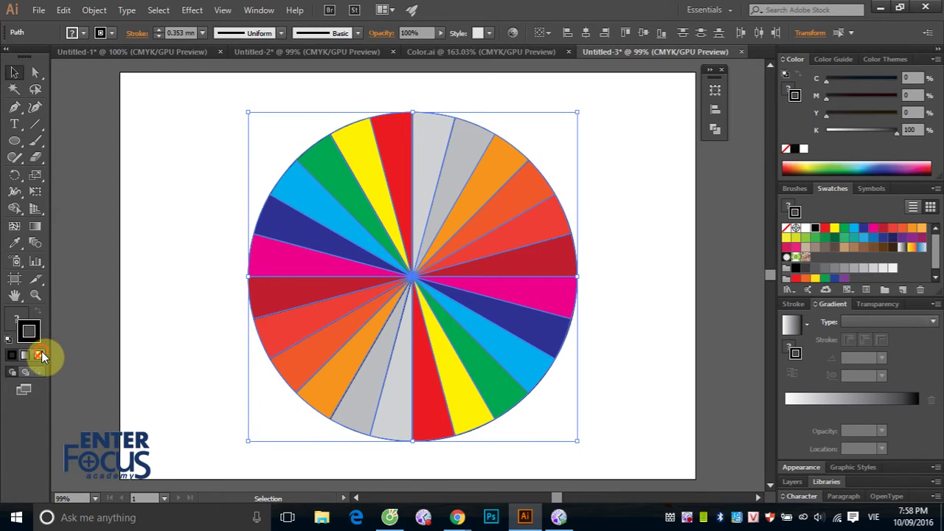
pyautogui.click(38, 355)
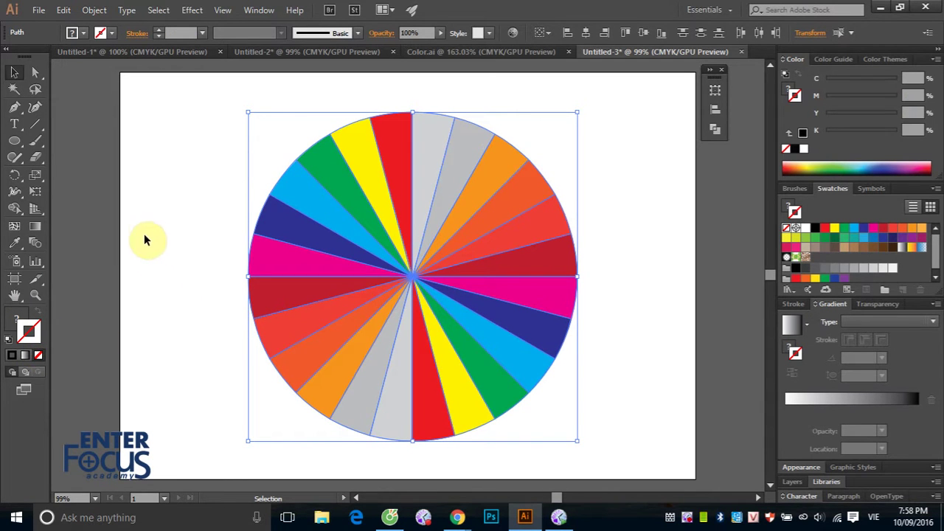
pyautogui.click(95, 11)
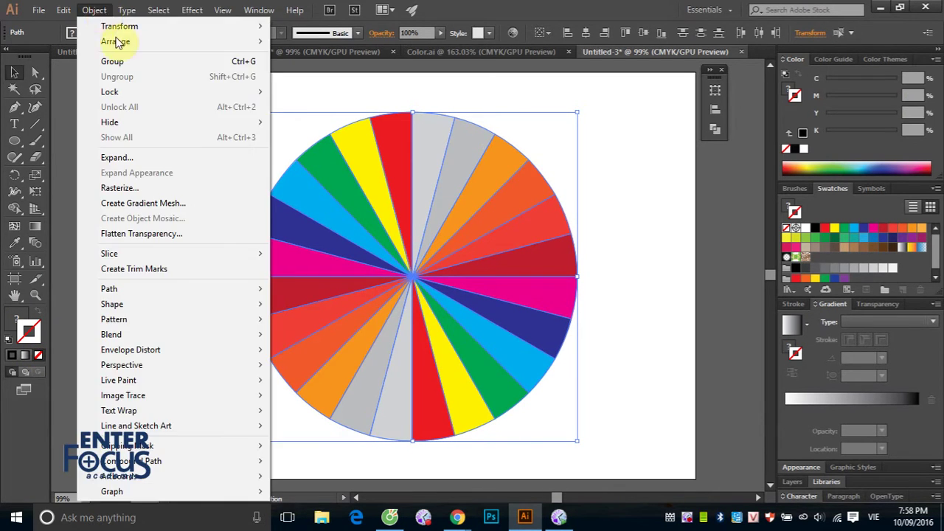
pyautogui.click(115, 62)
pyautogui.click(604, 182)
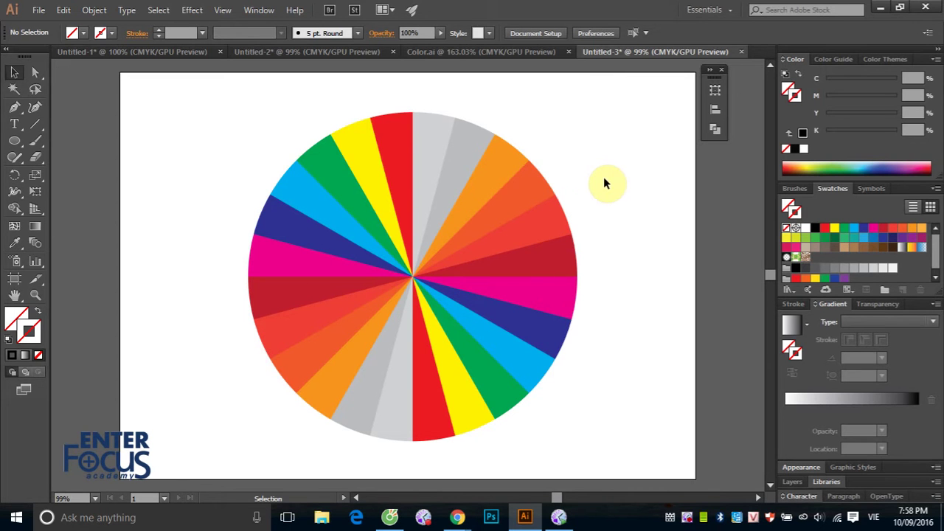
pyautogui.click(386, 163)
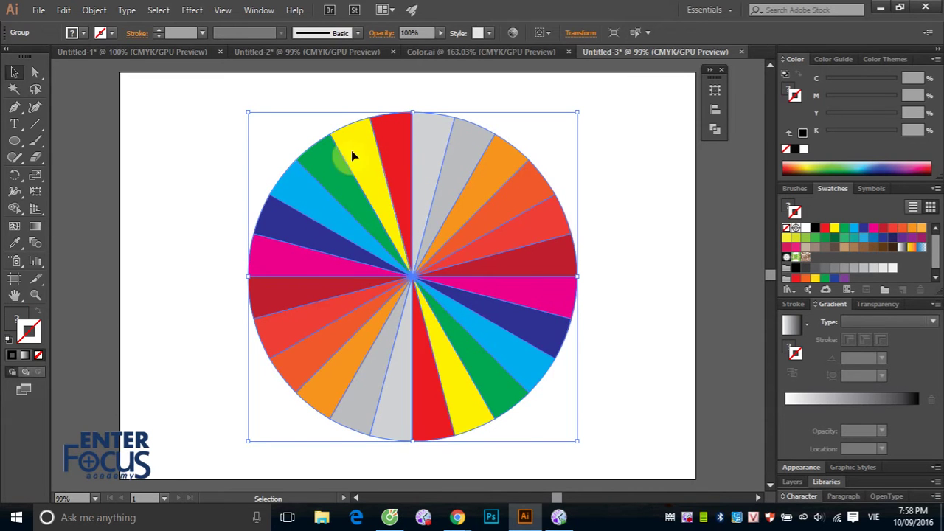
# Apply a Radial Blur with Spin method and Amount 18 to the wheel group
pyautogui.click(191, 12)
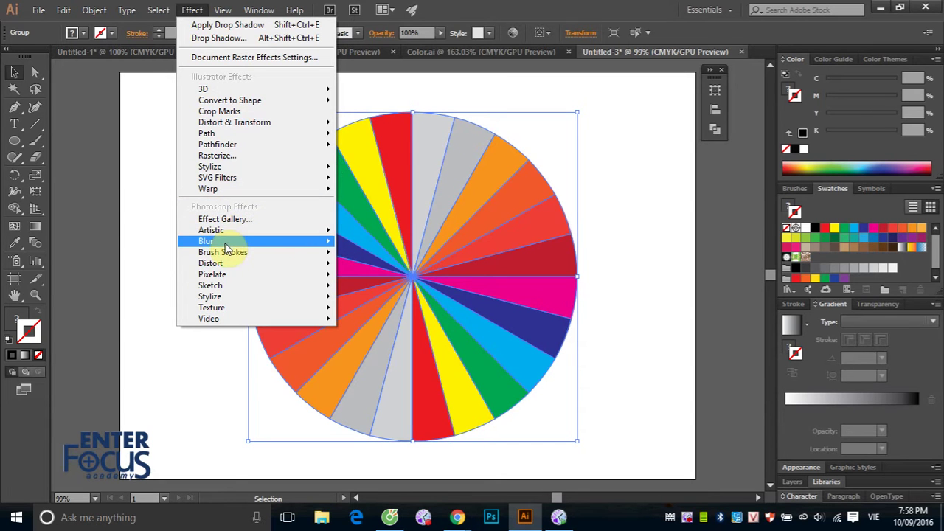
pyautogui.moveTo(221, 241)
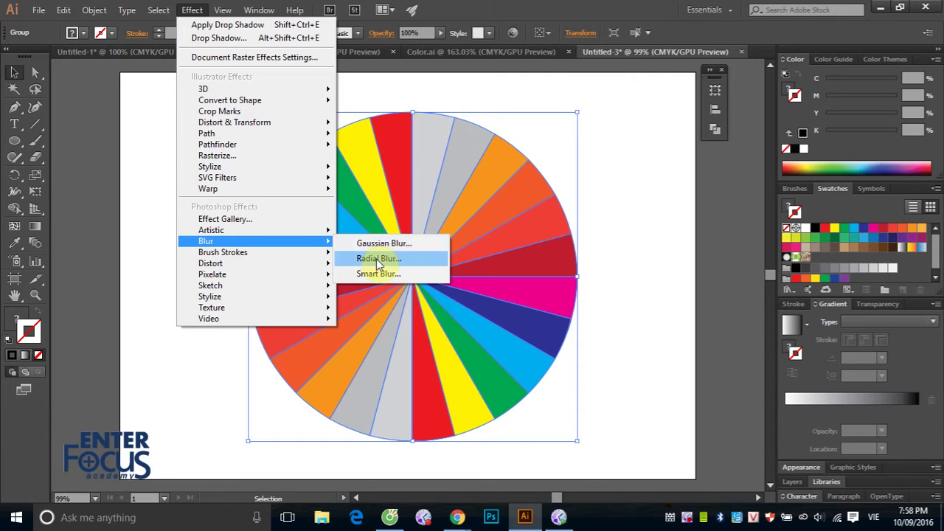
pyautogui.click(377, 260)
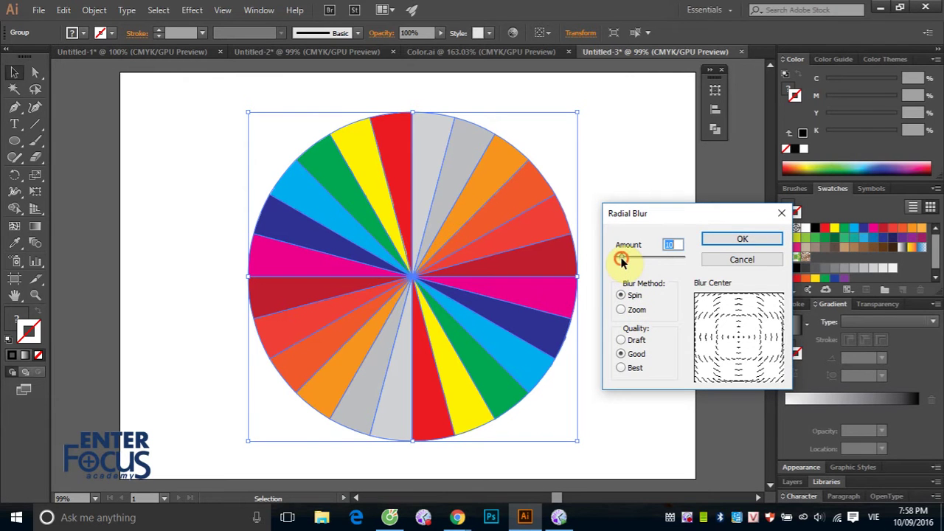
pyautogui.moveTo(621, 260); pyautogui.dragTo(626, 261)
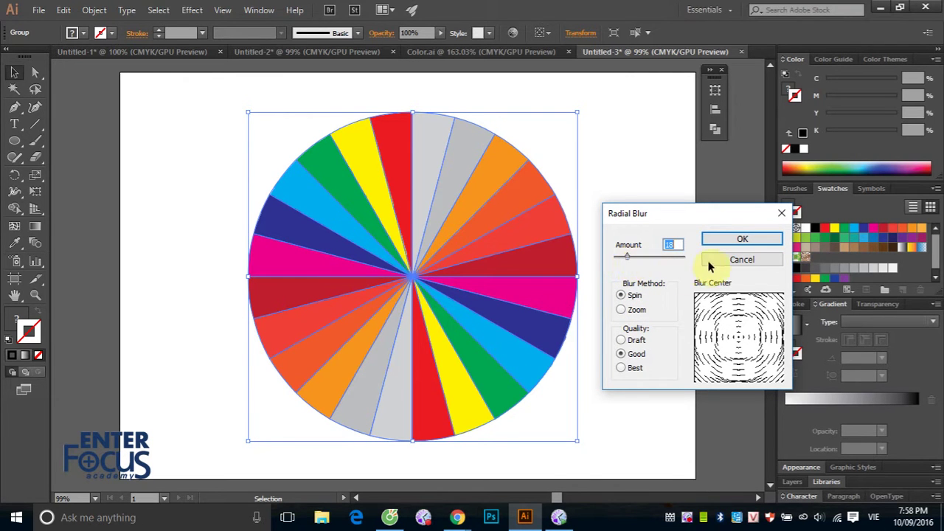
pyautogui.click(738, 242)
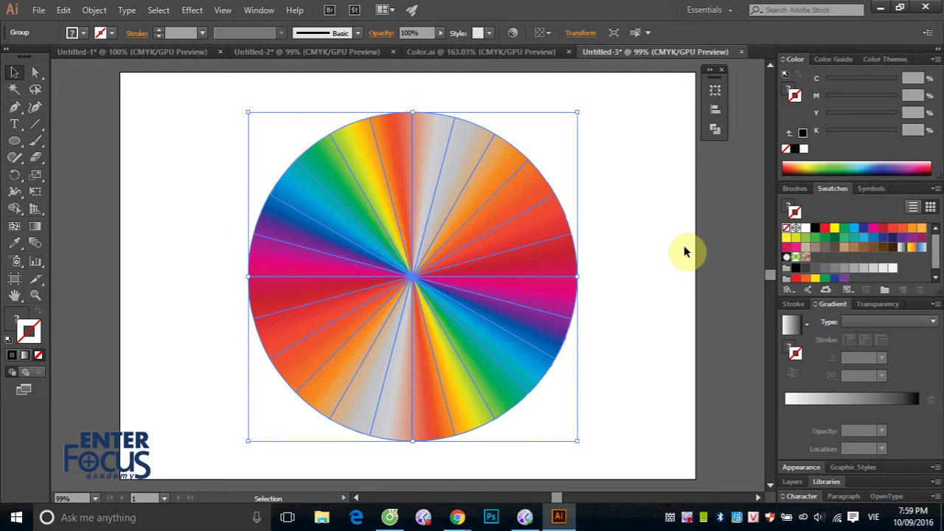
pyautogui.click(667, 244)
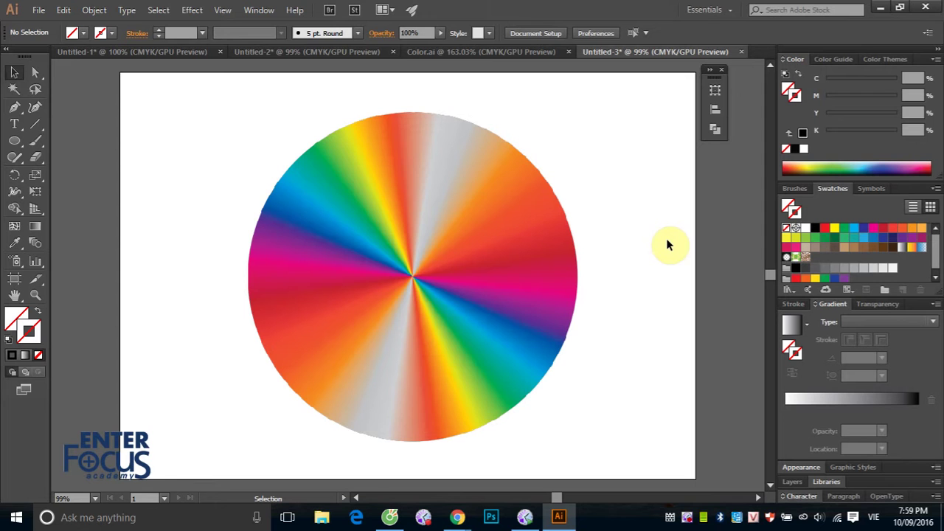
# Draw a circle over the wheel's centre and enlarge it toward the wheel's full size
pyautogui.click(14, 142)
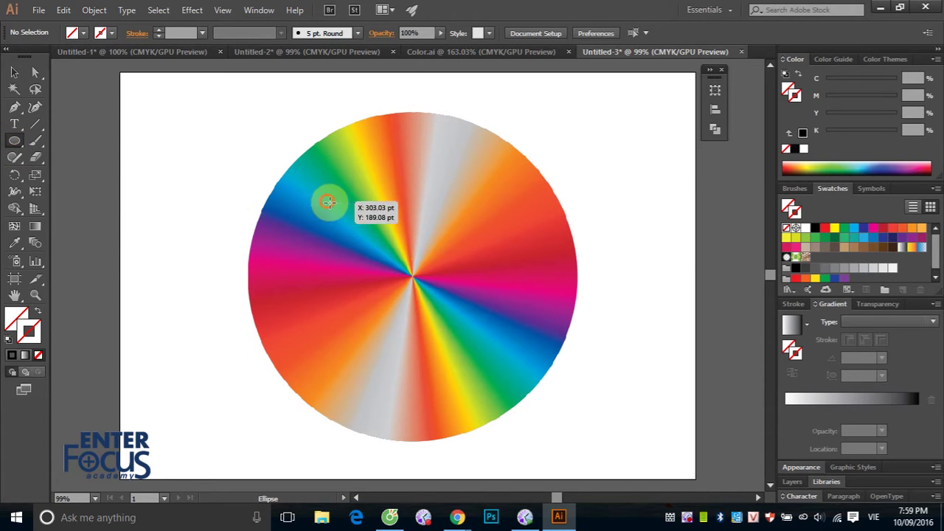
pyautogui.moveTo(328, 201); pyautogui.dragTo(489, 362)
pyautogui.click(14, 71)
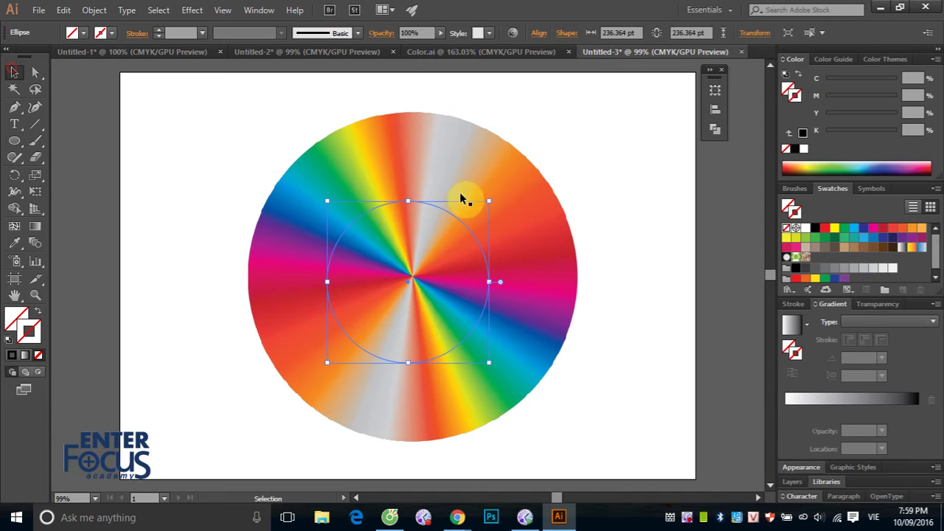
pyautogui.keyDown('shift'); pyautogui.click(446, 190); pyautogui.keyUp('shift')
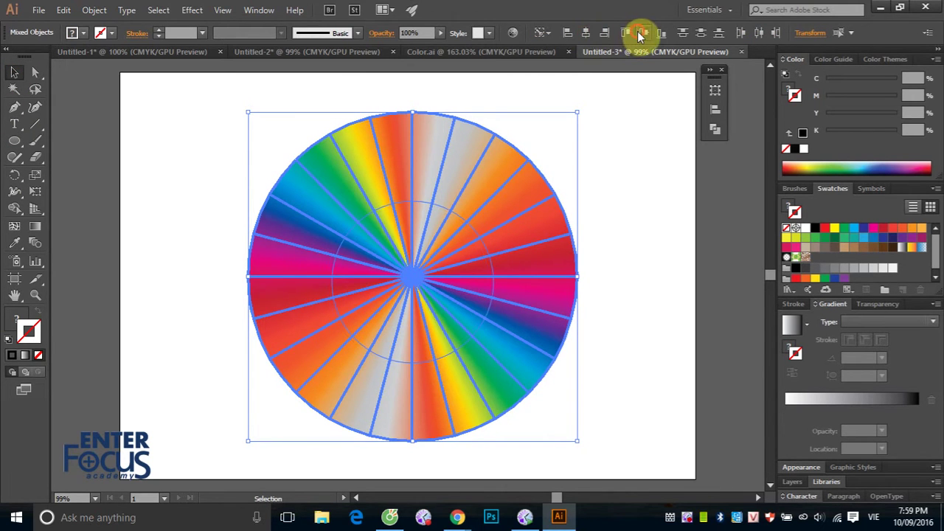
pyautogui.click(660, 163)
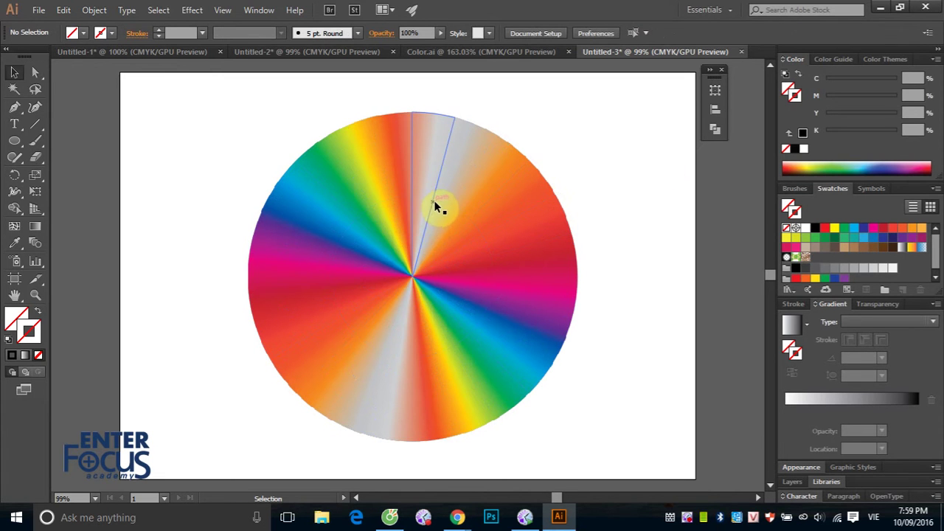
pyautogui.click(443, 200)
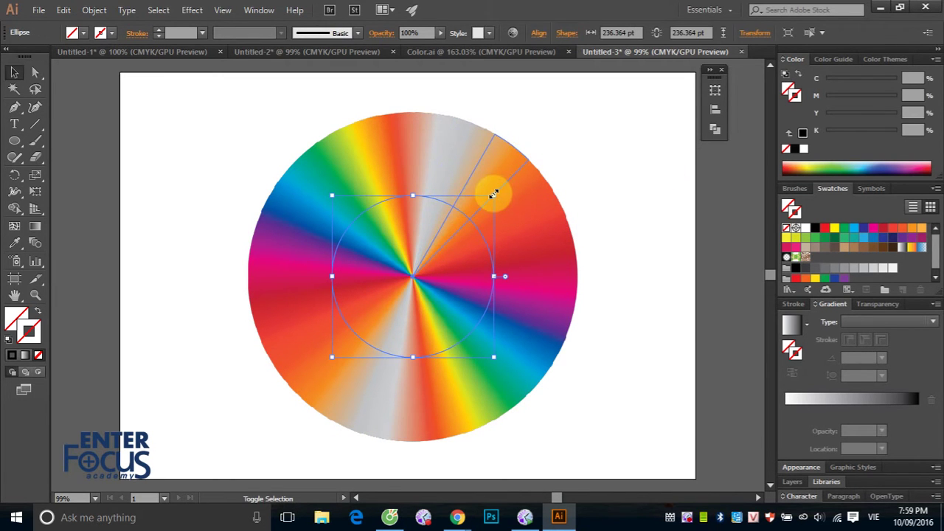
pyautogui.moveTo(493, 194)
pyautogui.mouseDown()
pyautogui.moveTo(599, 117)
pyautogui.moveTo(576, 116)
pyautogui.mouseUp()
# Shrink the circle to about 192 pt and centre it over the rainbow disc
pyautogui.press('a')
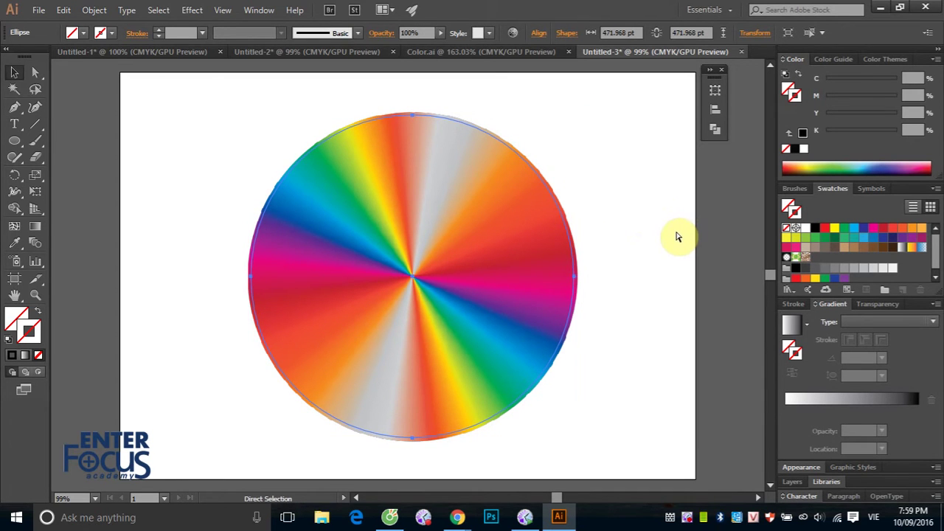
pyautogui.press('v')
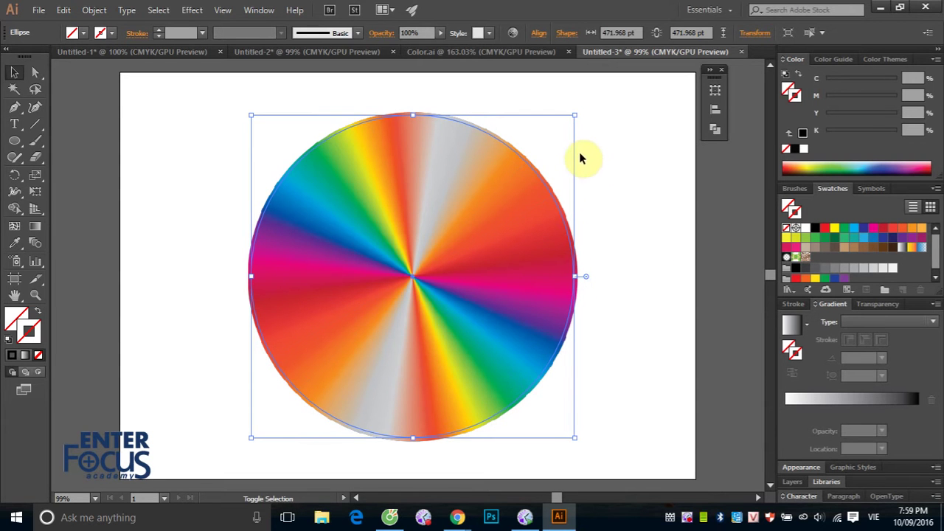
pyautogui.moveTo(575, 115); pyautogui.dragTo(488, 221)
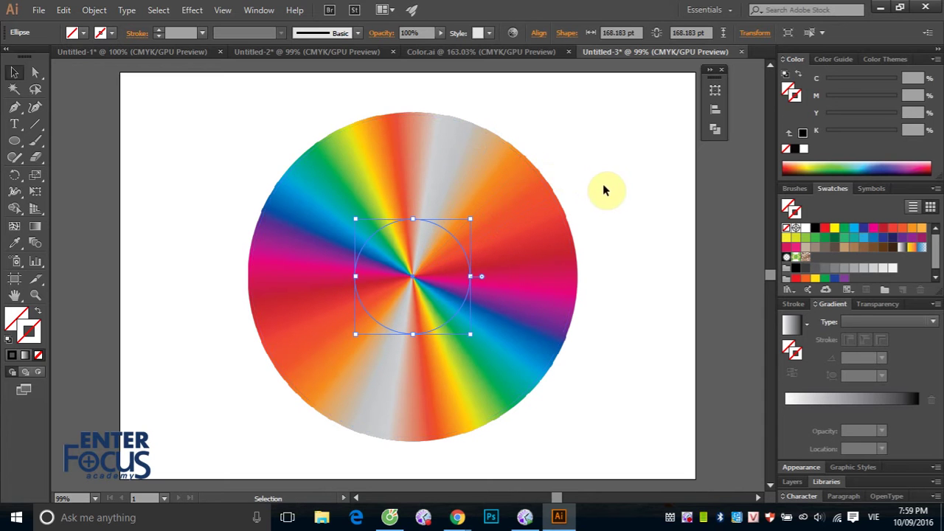
pyautogui.hotkey('ctrl', 'z')
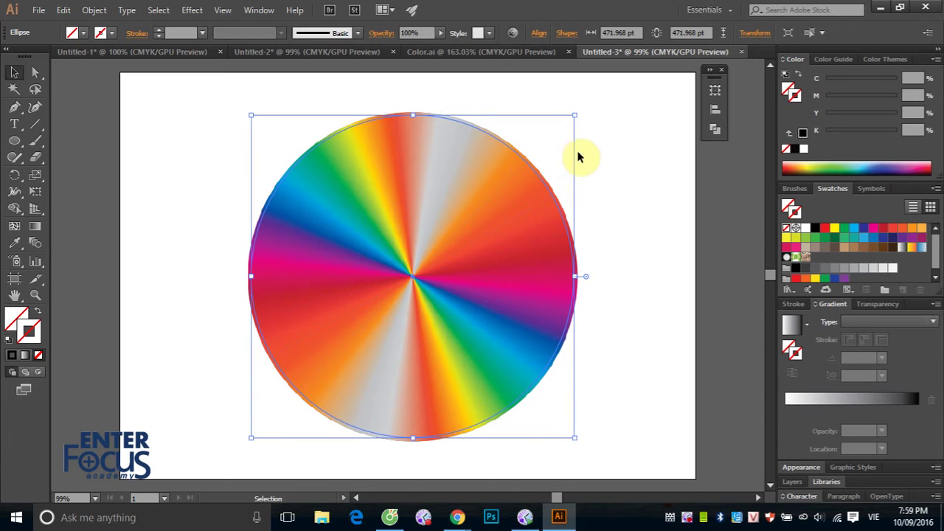
pyautogui.press('a')
pyautogui.press('v')
pyautogui.press('a')
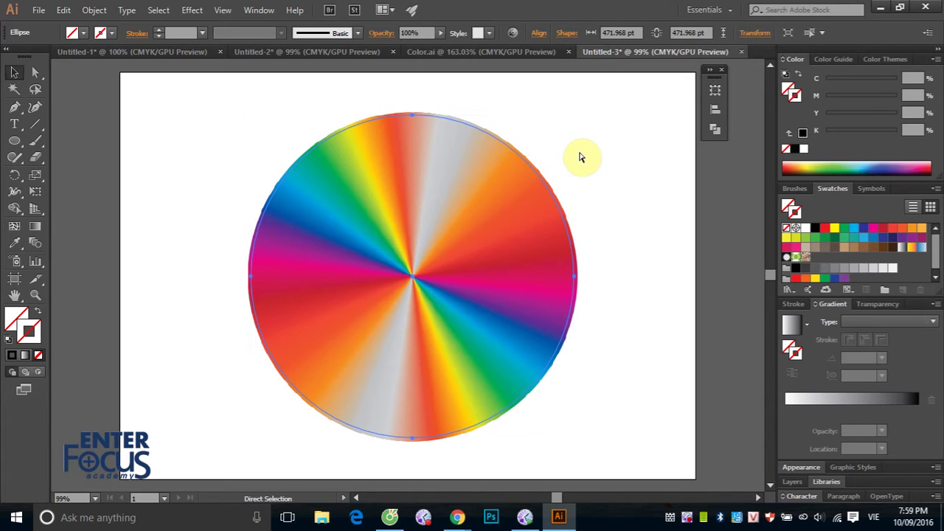
pyautogui.press('v')
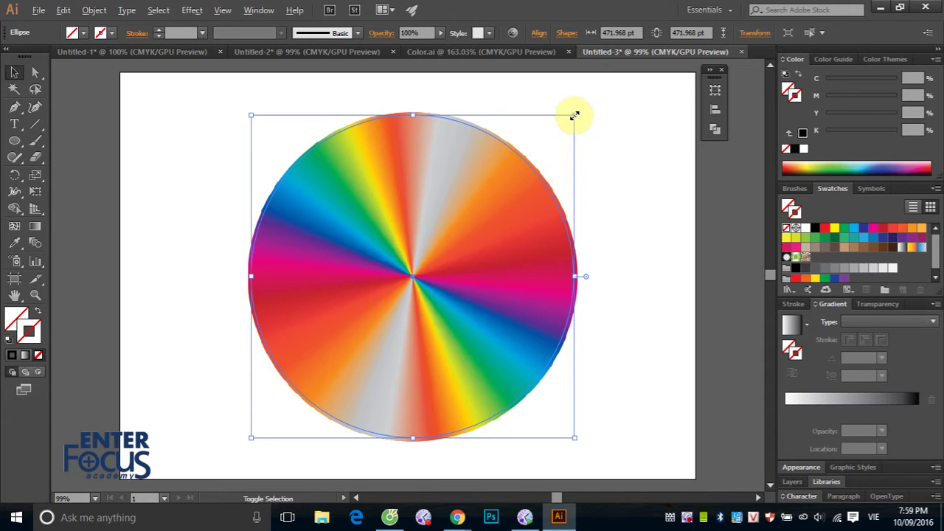
pyautogui.moveTo(573, 114); pyautogui.dragTo(516, 212)
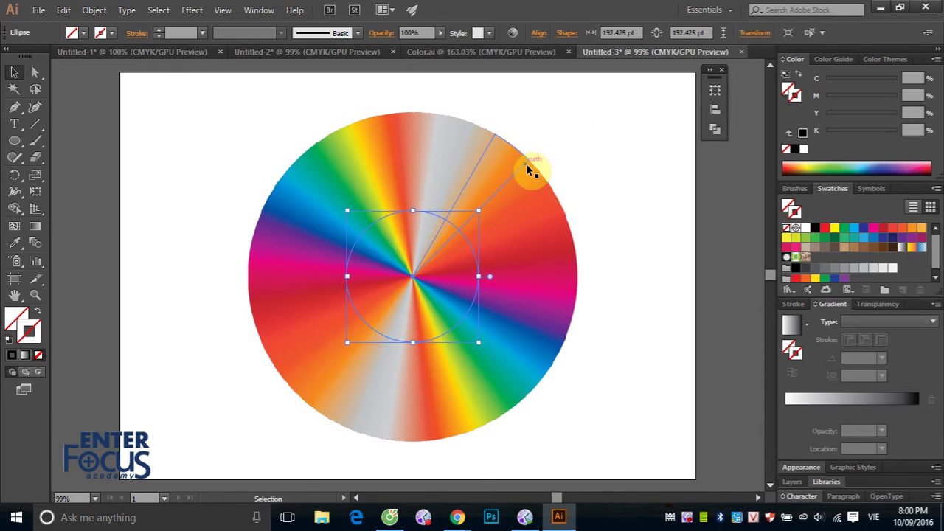
pyautogui.moveTo(529, 163); pyautogui.dragTo(525, 159)
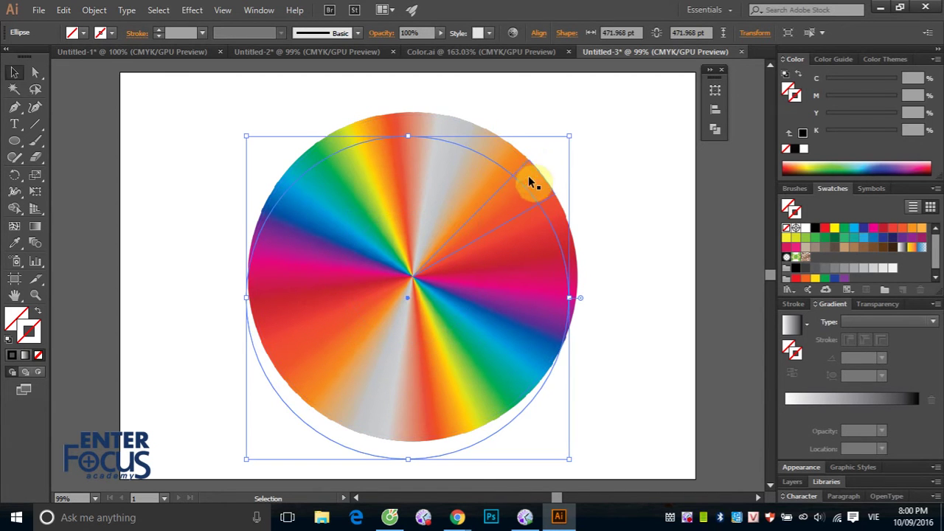
pyautogui.click(617, 165)
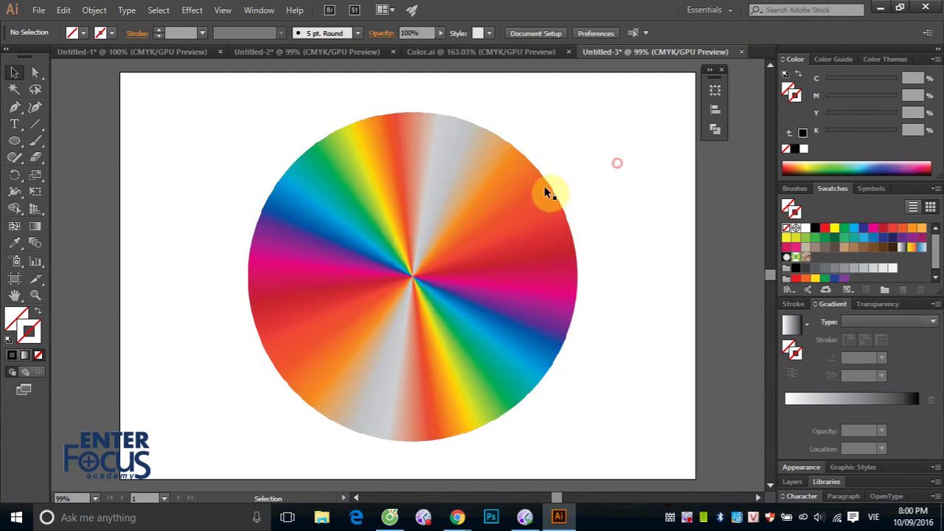
# Give the rainbow disc and the small inner circle black outlines
pyautogui.click(523, 188)
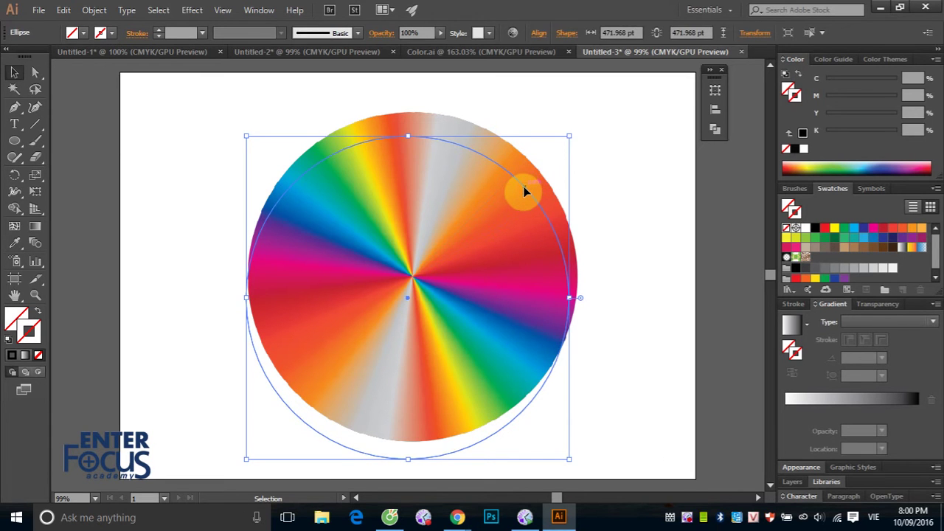
pyautogui.hotkey('ctrl', 'shift', 'a')
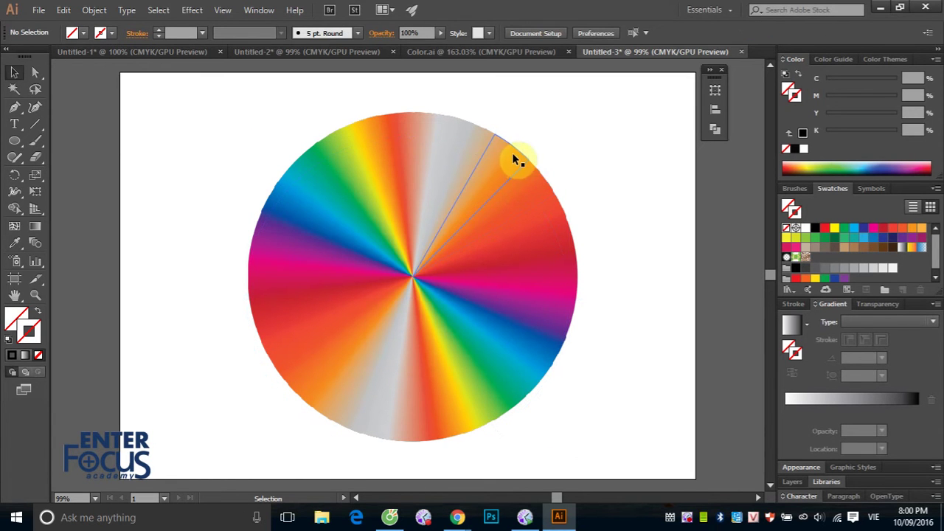
pyautogui.click(516, 155)
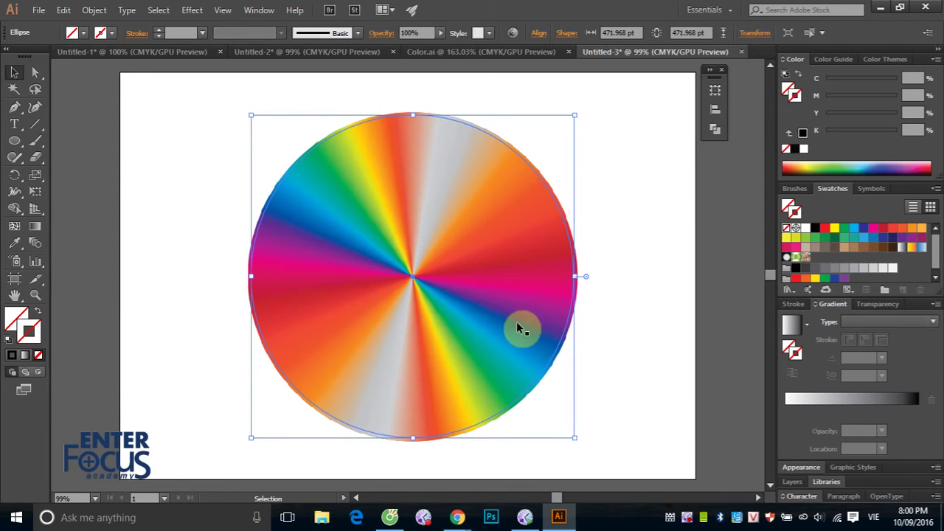
pyautogui.click(815, 228)
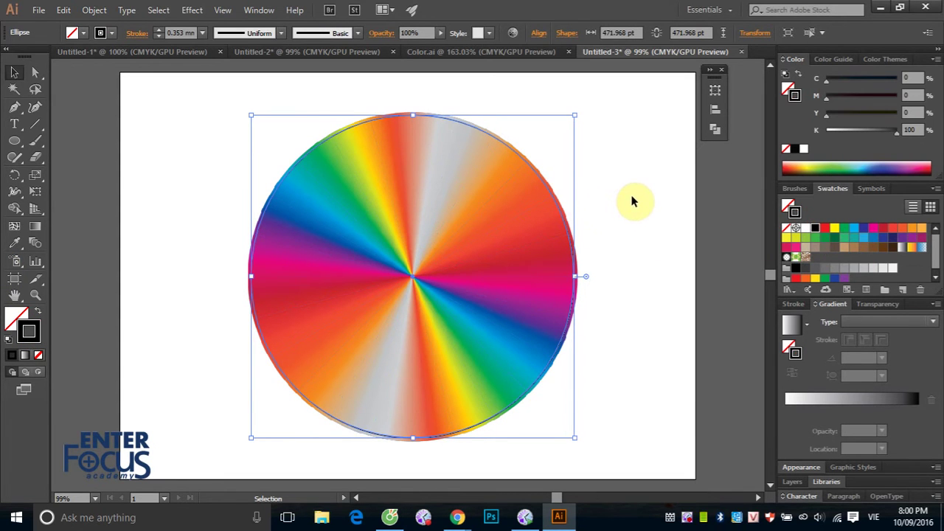
pyautogui.click(466, 239)
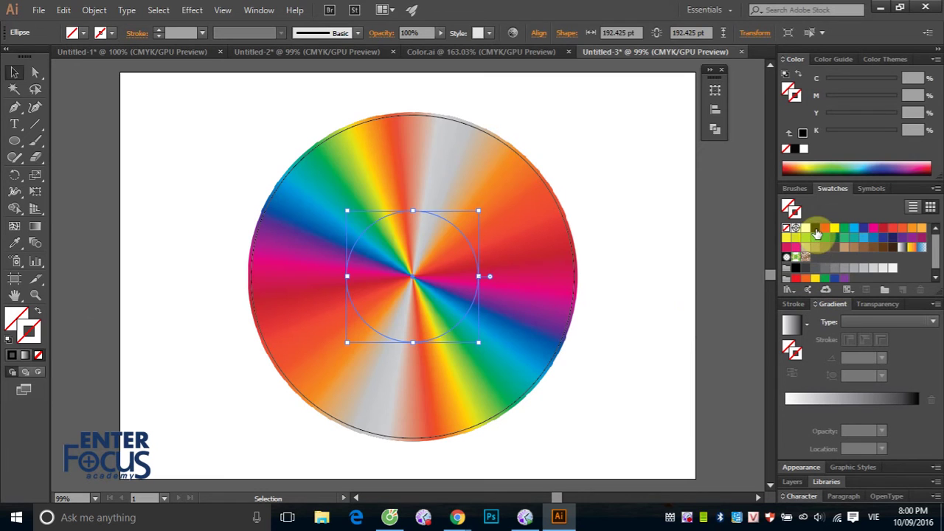
pyautogui.click(813, 229)
pyautogui.click(588, 155)
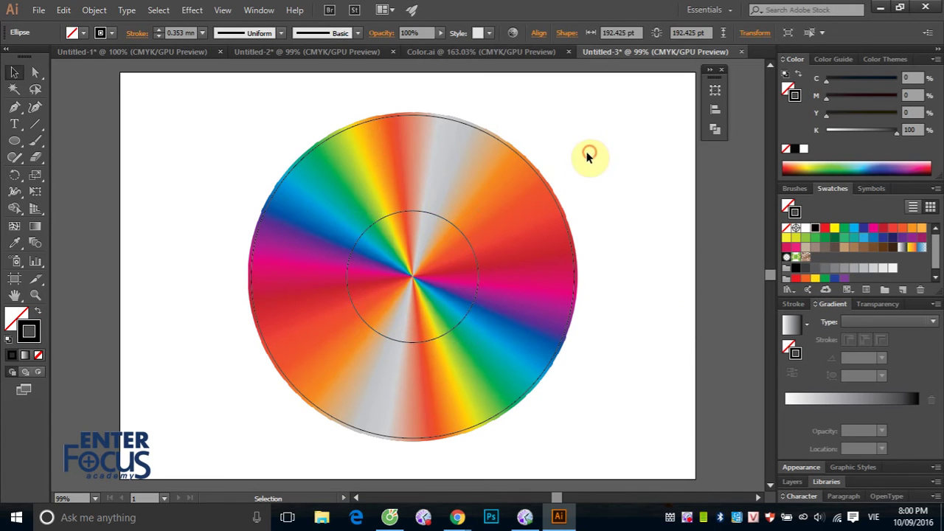
pyautogui.click(435, 217)
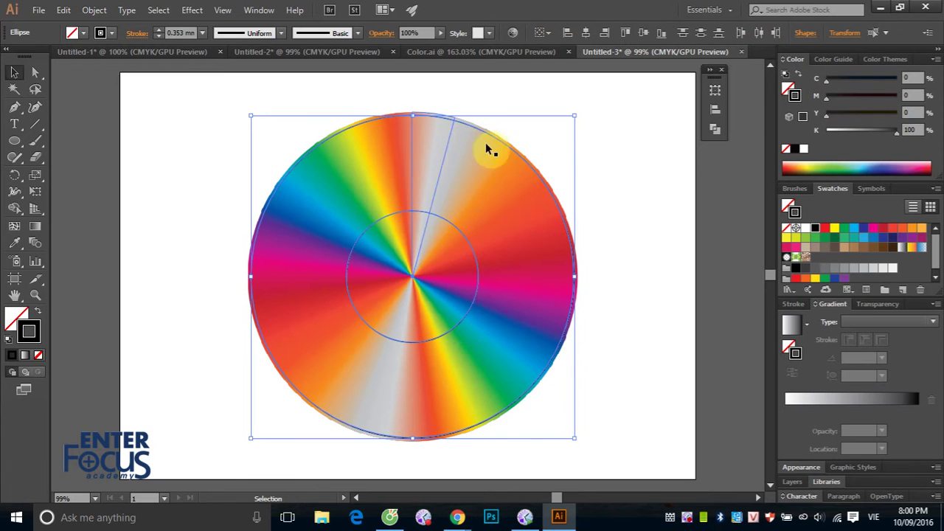
pyautogui.click(715, 130)
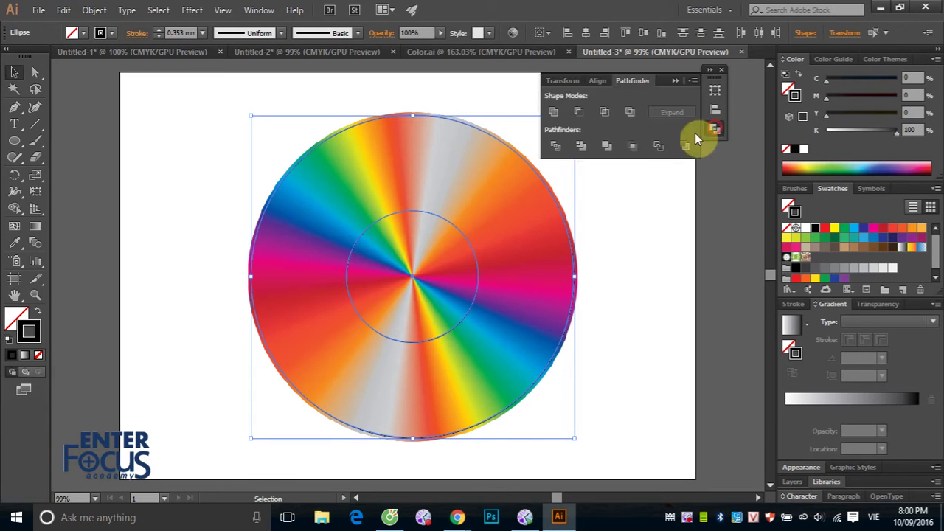
# Combine the two circles with Pathfinder Exclude and fill the result cyan
pyautogui.click(629, 113)
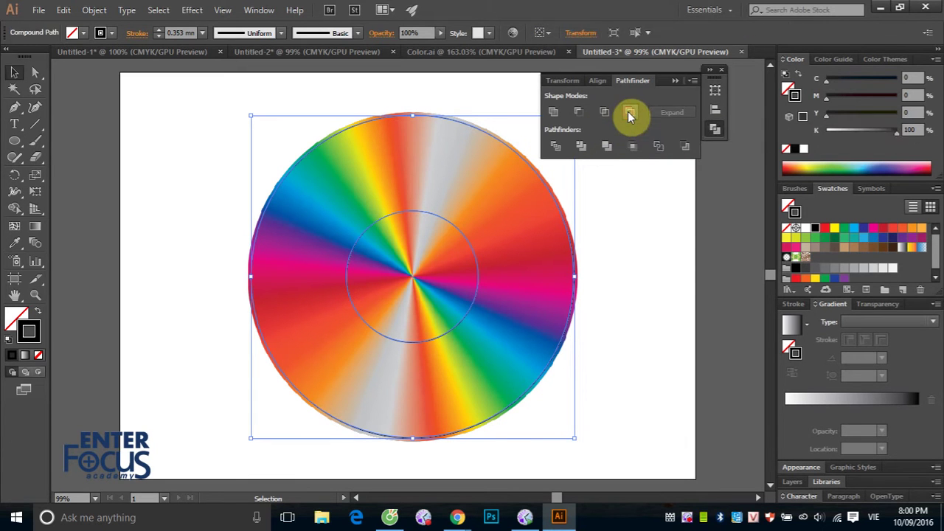
pyautogui.click(853, 227)
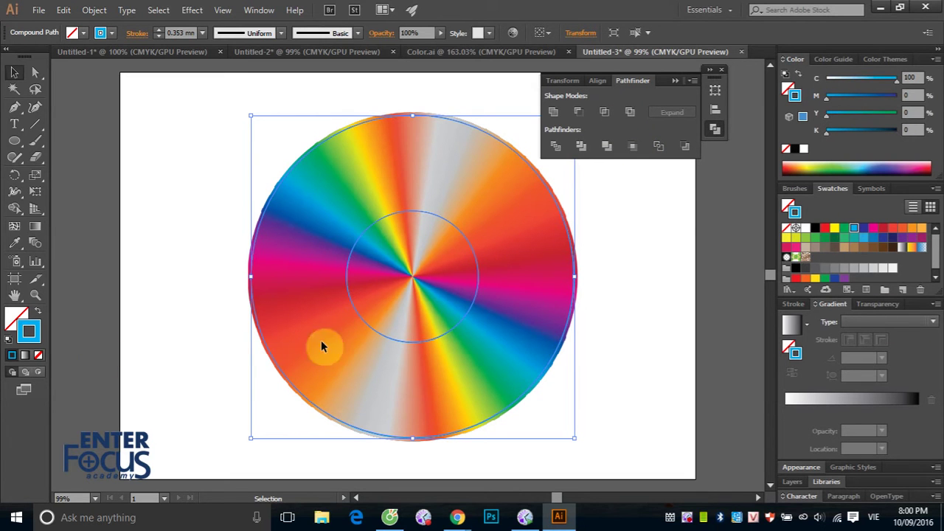
pyautogui.click(38, 312)
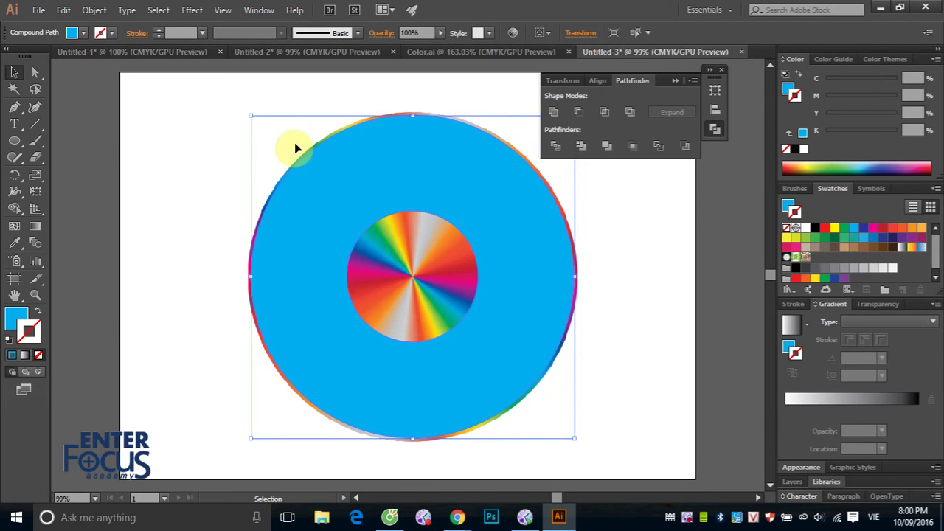
# Select the ring shape with the rainbow disc and make a clipping mask
pyautogui.click(291, 80)
pyautogui.click(362, 180)
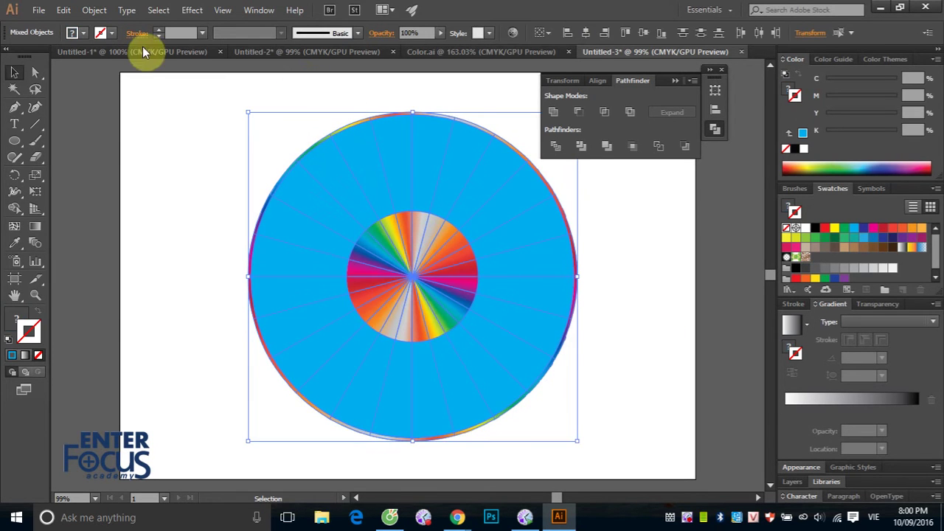
pyautogui.click(93, 11)
pyautogui.moveTo(127, 445)
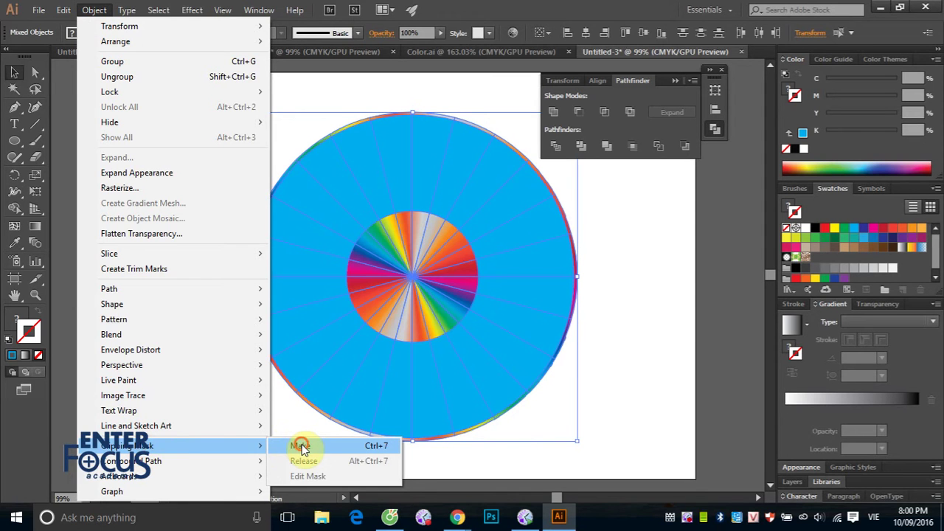
pyautogui.click(301, 447)
pyautogui.click(648, 278)
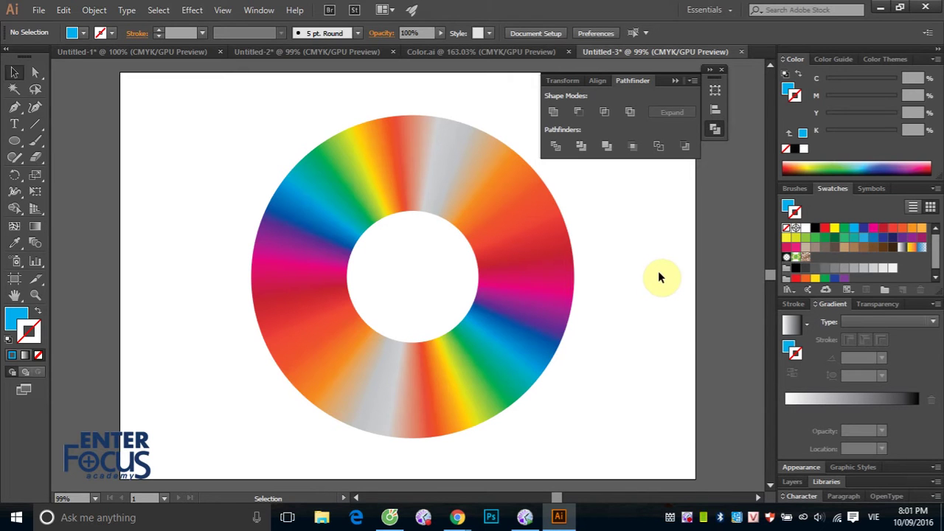
# Draw a small unfilled 96.965 pt circle and centre it in the ring's hole
pyautogui.click(673, 83)
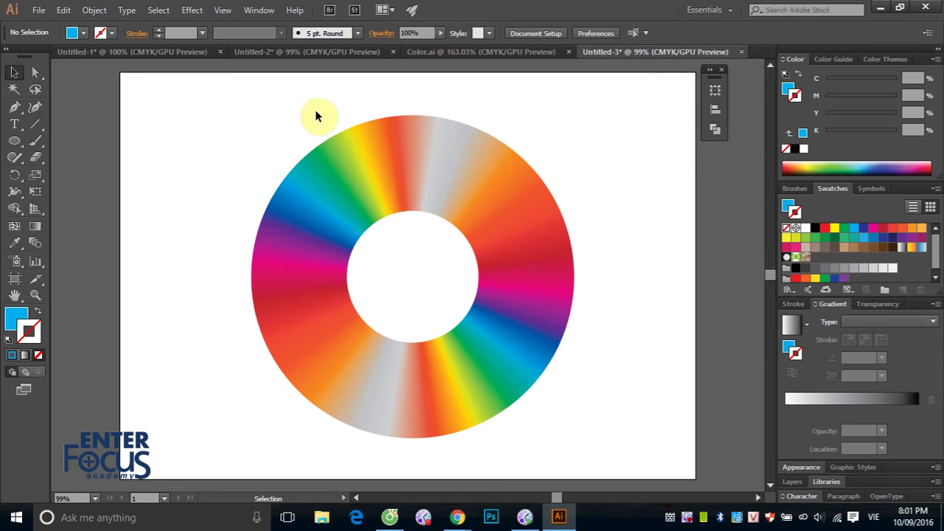
pyautogui.click(14, 140)
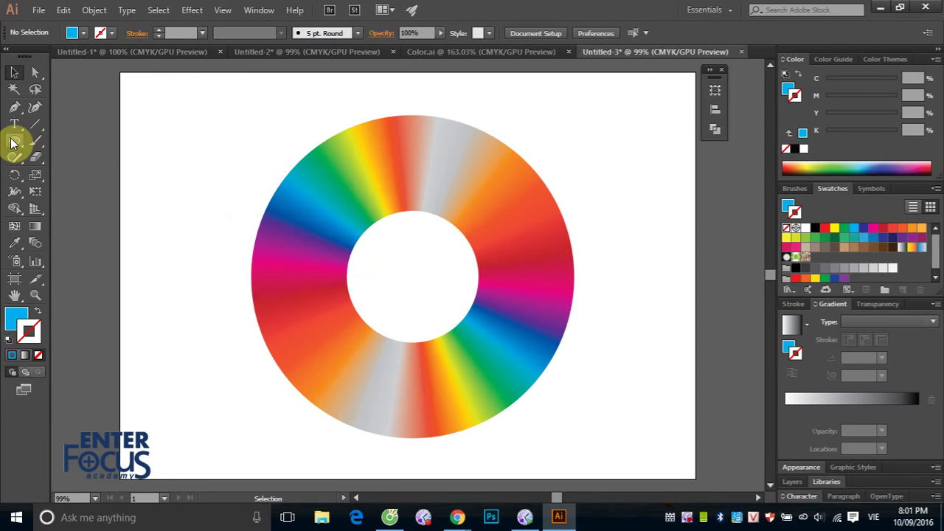
pyautogui.moveTo(415, 280); pyautogui.dragTo(460, 324)
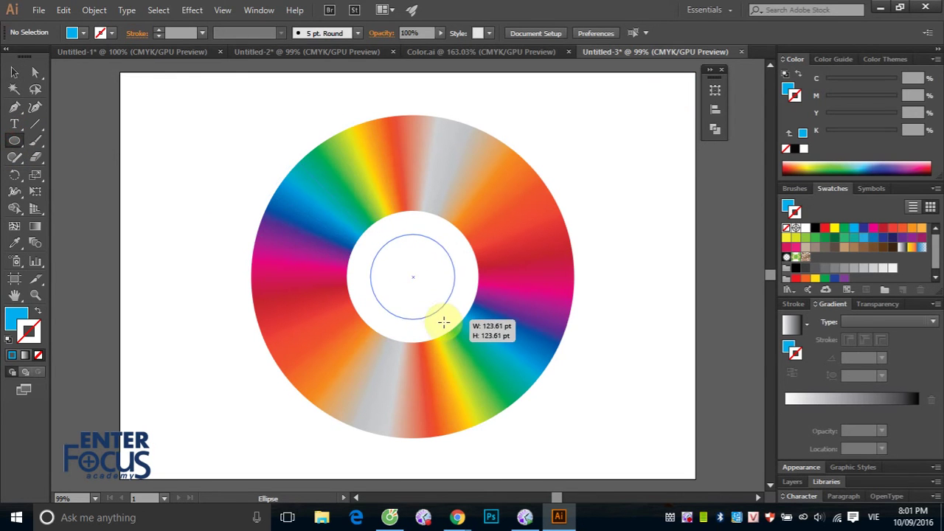
pyautogui.click(37, 310)
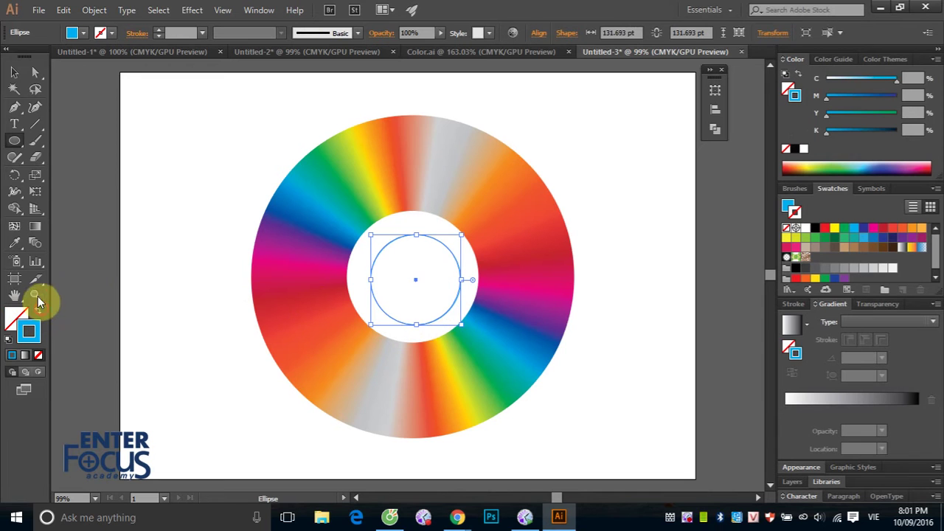
pyautogui.click(20, 73)
pyautogui.keyDown('shift'); pyautogui.click(421, 158); pyautogui.keyUp('shift')
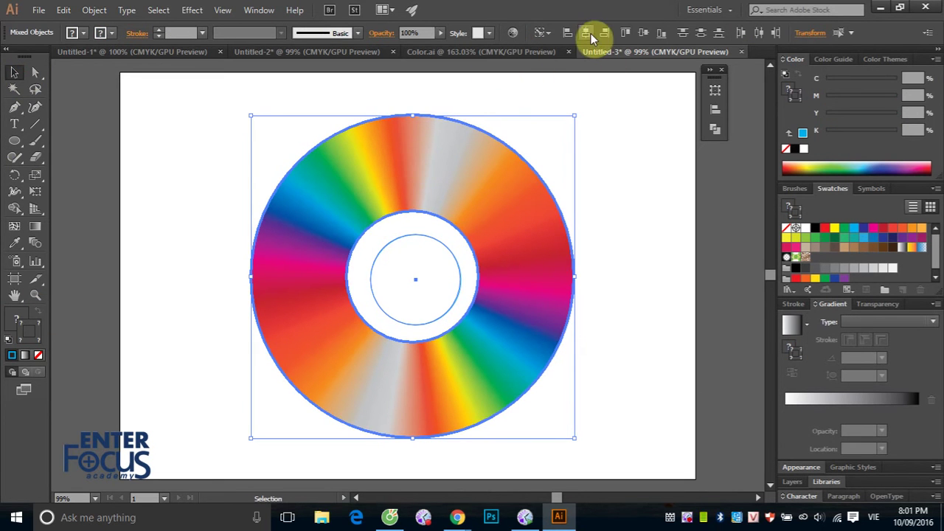
pyautogui.click(590, 33)
pyautogui.click(659, 149)
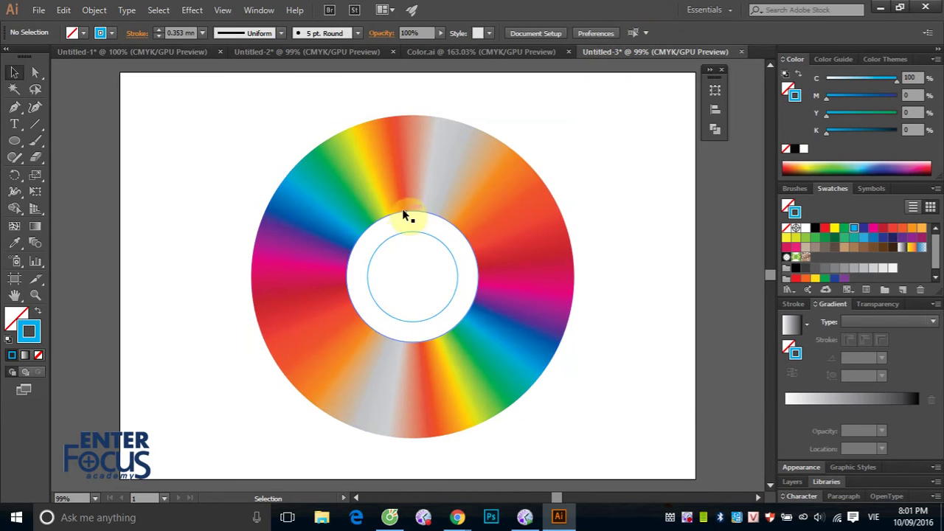
# Scale a copy of the small circle up to 484.844 pt to frame the disc's rim
pyautogui.click(413, 233)
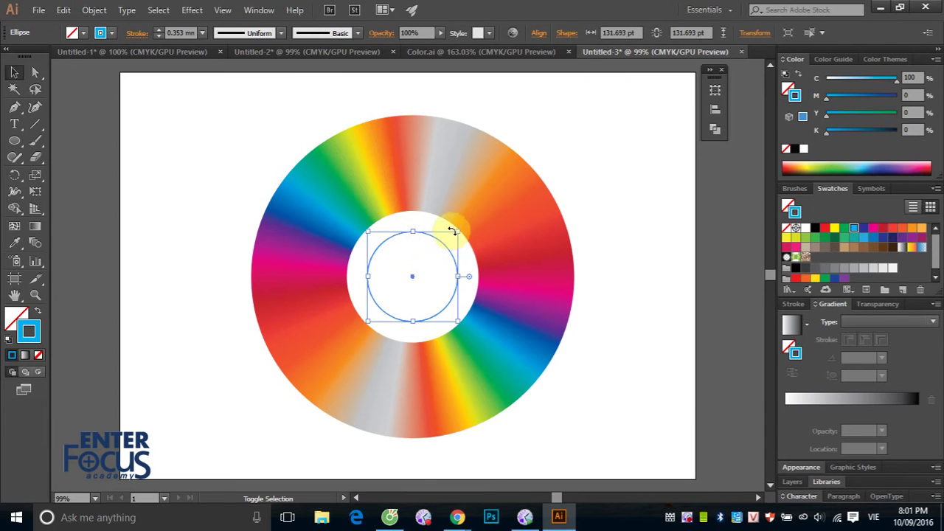
pyautogui.moveTo(452, 231); pyautogui.dragTo(447, 239)
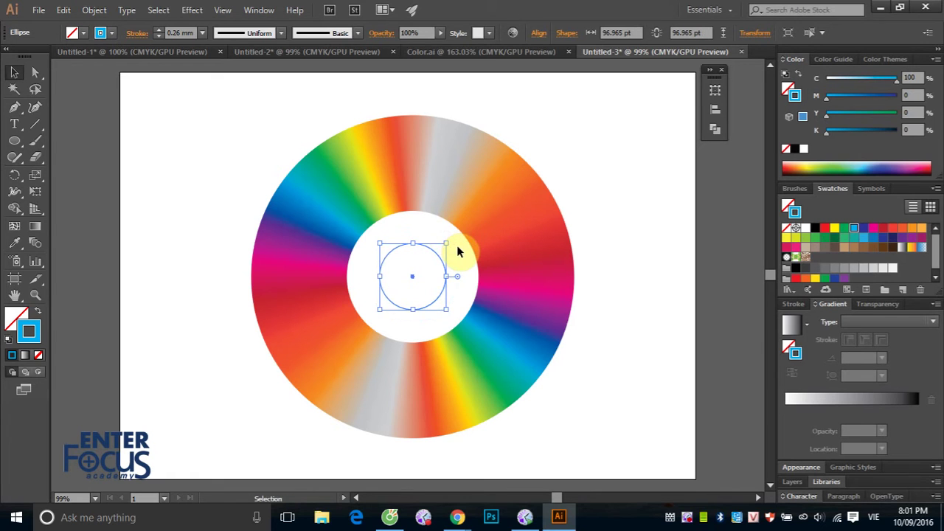
pyautogui.press('a')
pyautogui.press('v')
pyautogui.moveTo(446, 242); pyautogui.dragTo(578, 106)
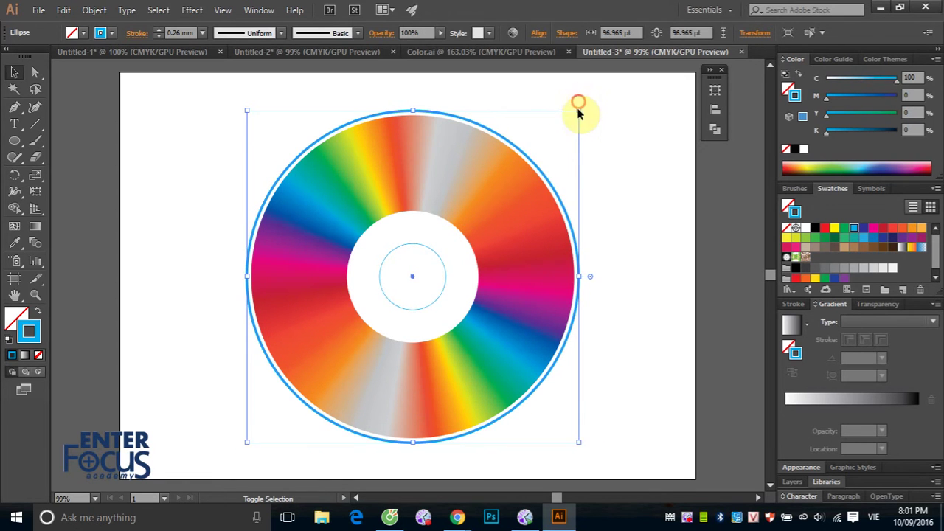
# Combine the small inner circle and the outer circle into one compound path
pyautogui.click(632, 217)
pyautogui.click(412, 245)
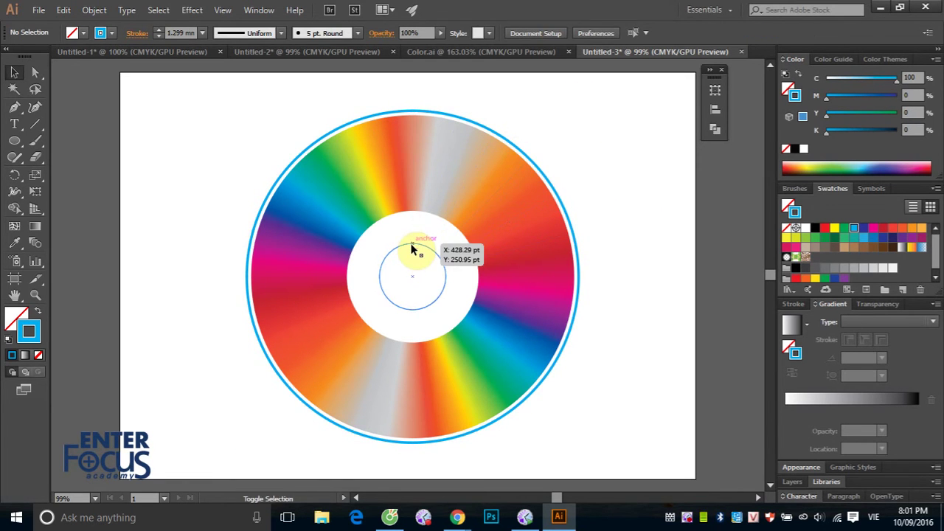
pyautogui.keyDown('shift'); pyautogui.click(449, 113); pyautogui.keyUp('shift')
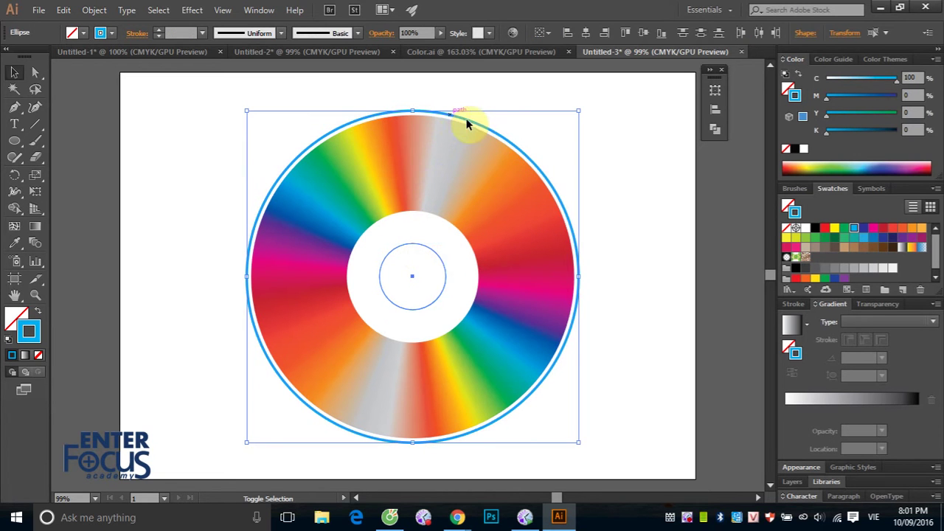
pyautogui.click(714, 129)
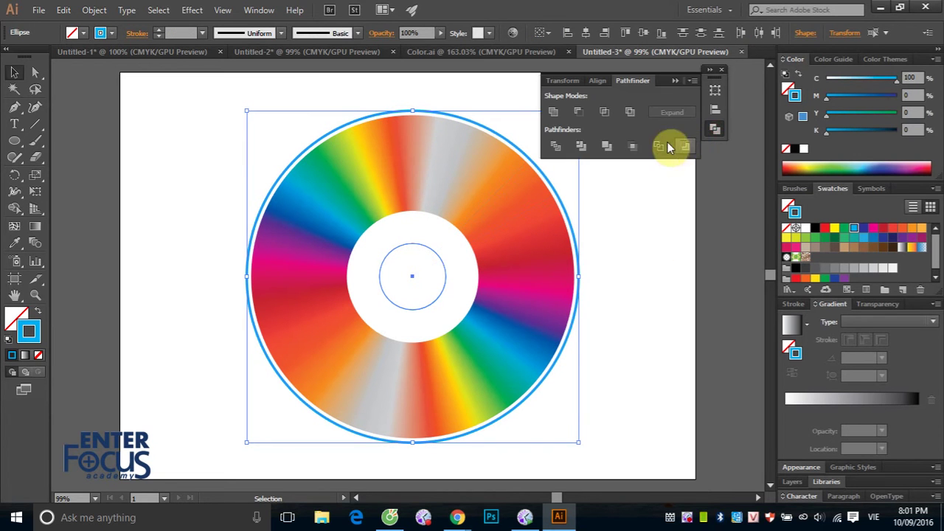
pyautogui.click(630, 112)
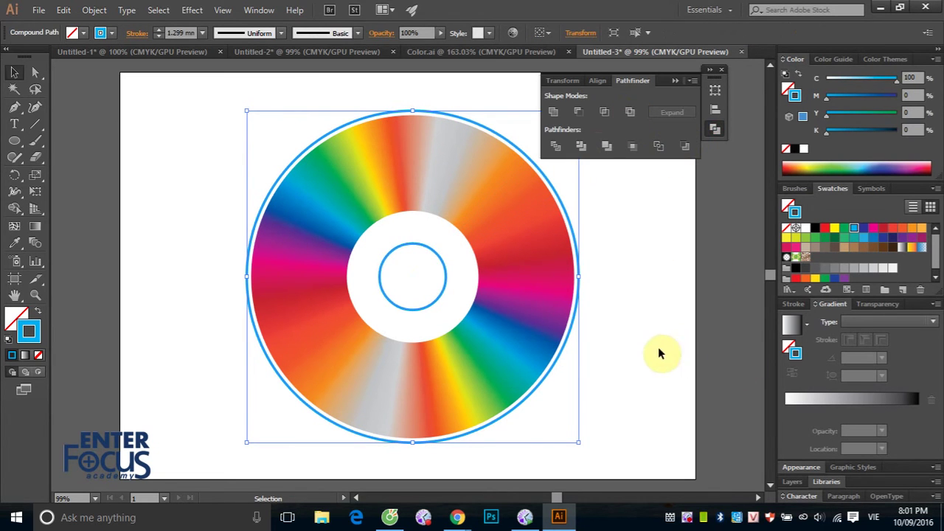
# Fill the compound path with 10% light grey and send it behind the rainbow ring
pyautogui.click(16, 318)
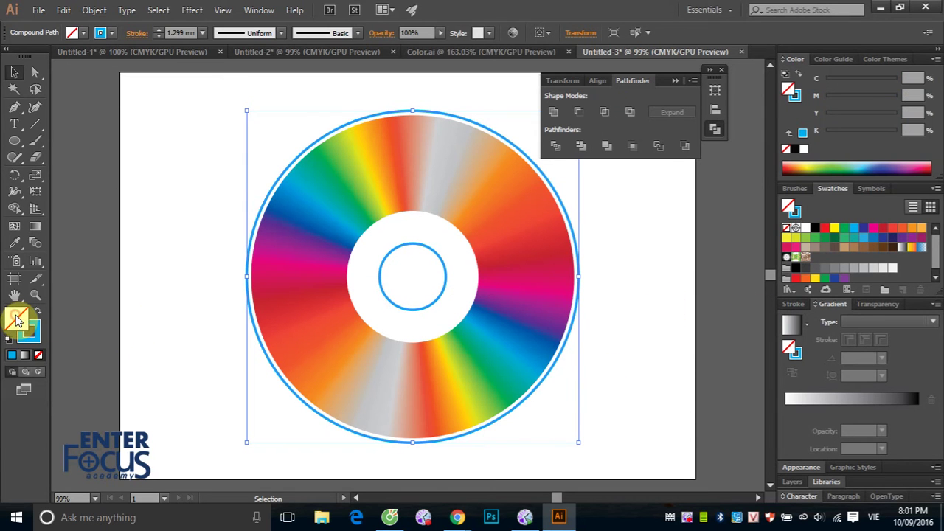
pyautogui.click(883, 269)
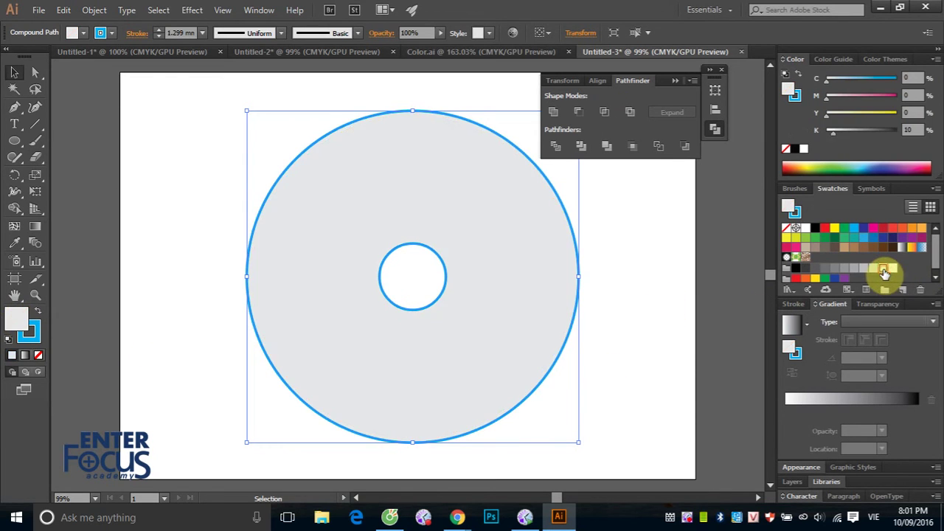
pyautogui.click(662, 297)
pyautogui.click(493, 233)
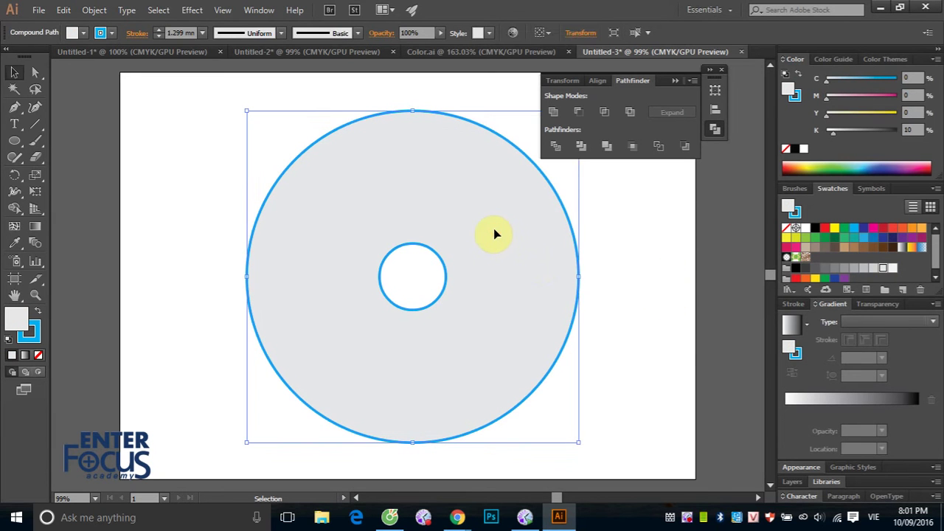
pyautogui.press('ctrl')
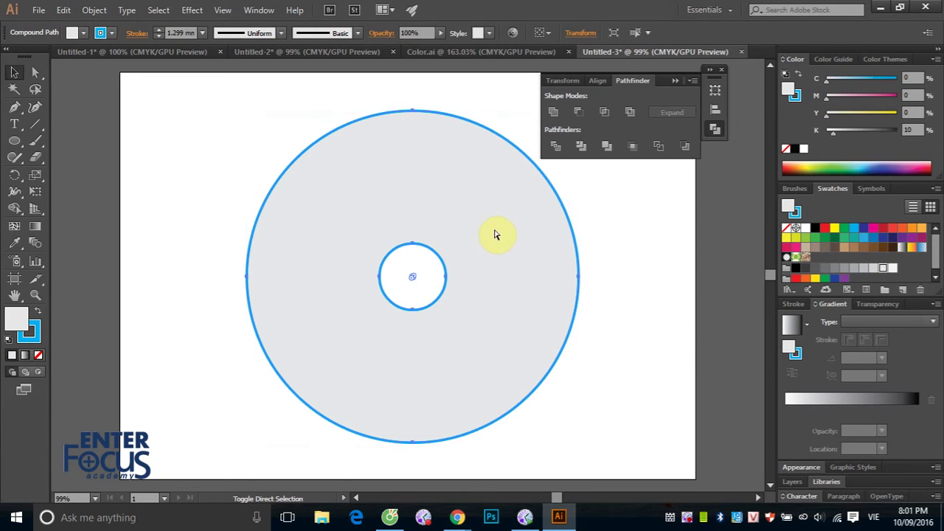
pyautogui.press('.')
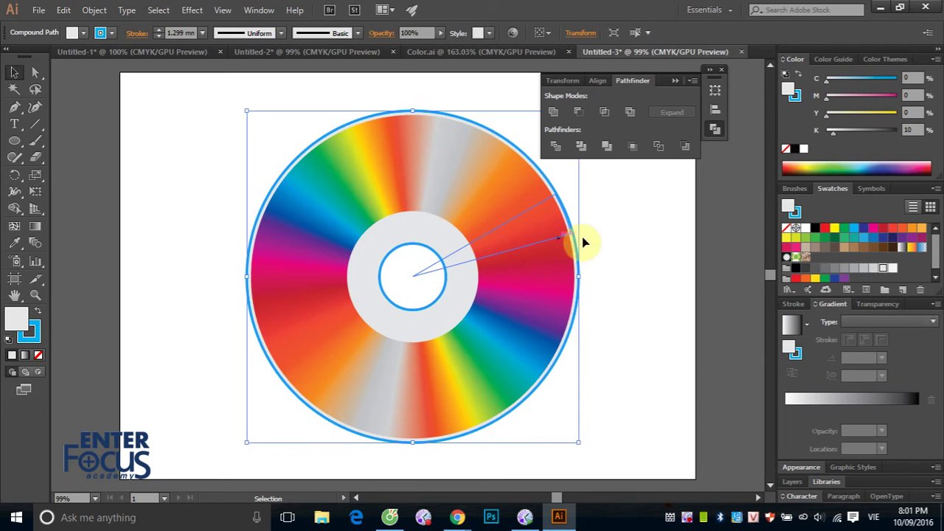
pyautogui.click(663, 242)
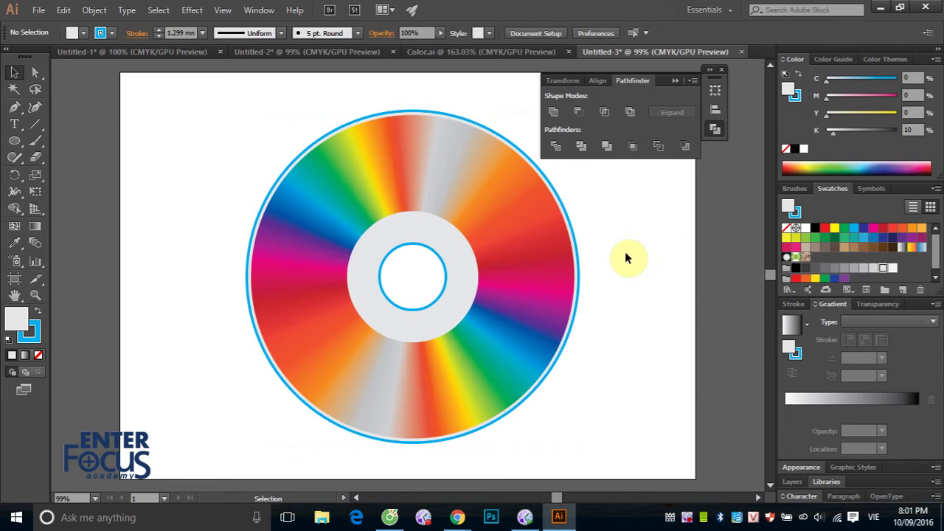
pyautogui.click(436, 238)
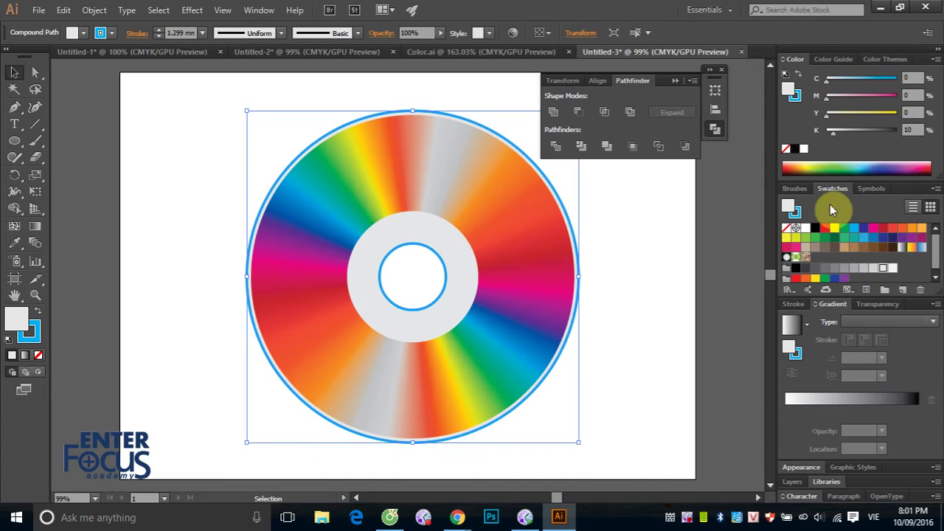
# Set the grey hub shape and its cyan outlines to 50% opacity
pyautogui.click(874, 305)
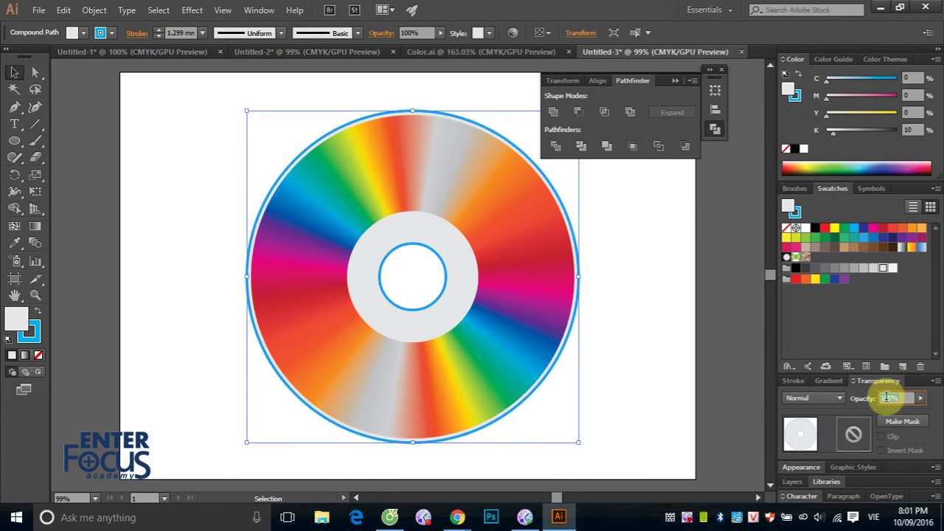
pyautogui.write('50')
pyautogui.press('Return')
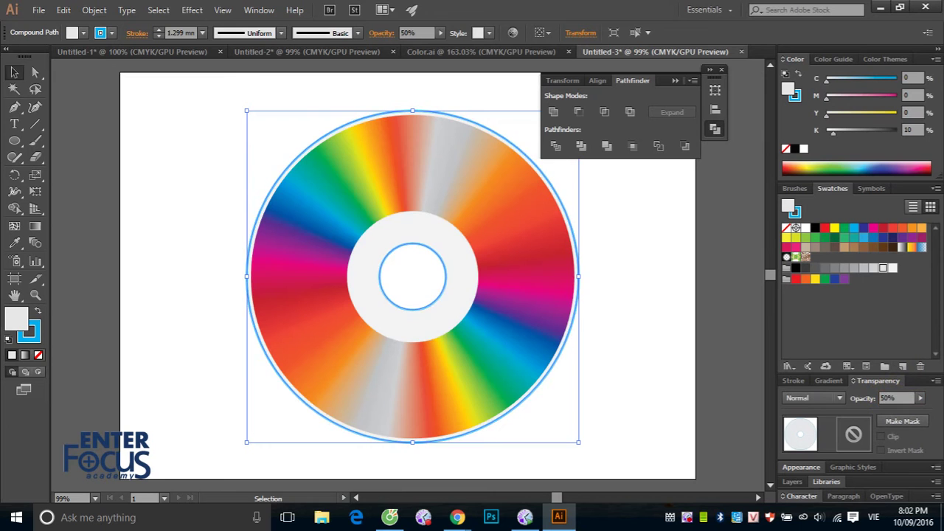
pyautogui.click(612, 333)
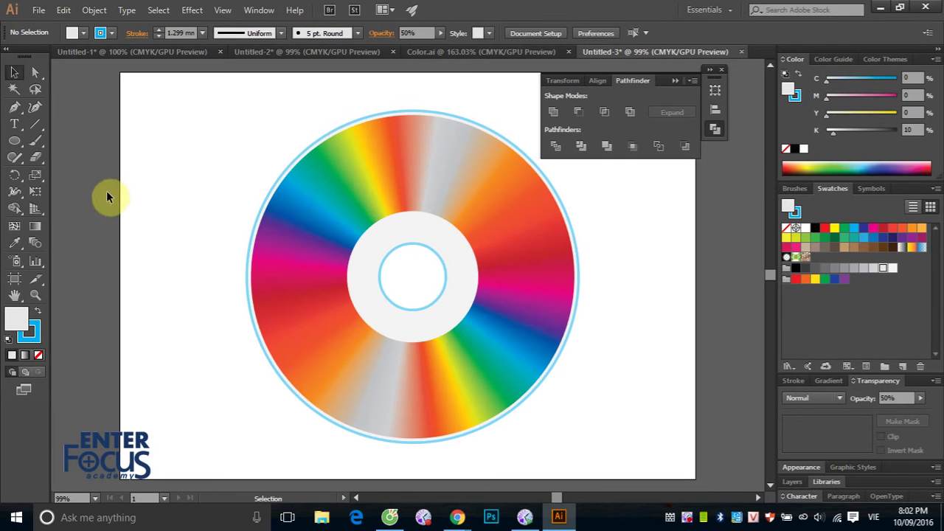
pyautogui.click(14, 140)
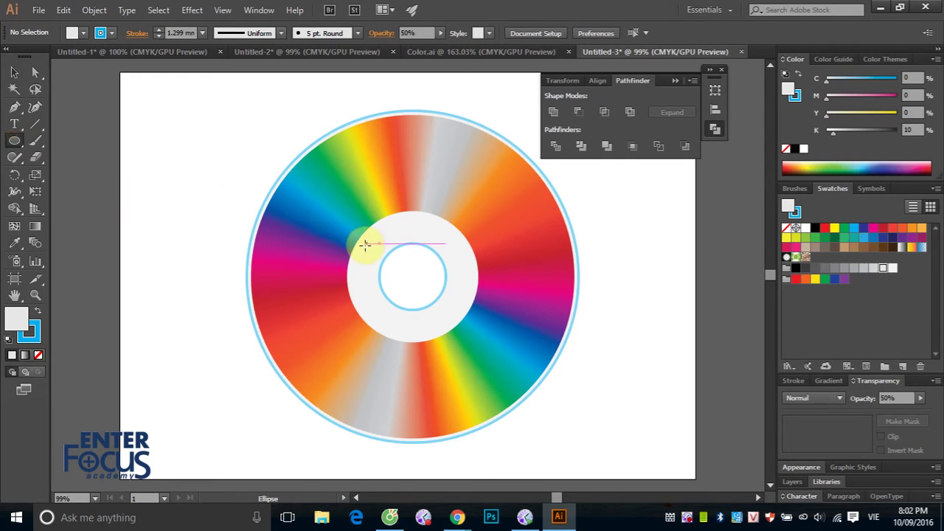
# Draw an unfilled 132.323 pt circle in the hub and centre it horizontally and vertically on the disc
pyautogui.moveTo(376, 234)
pyautogui.mouseDown()
pyautogui.moveTo(415, 289)
pyautogui.moveTo(468, 323)
pyautogui.mouseUp()
pyautogui.click(20, 76)
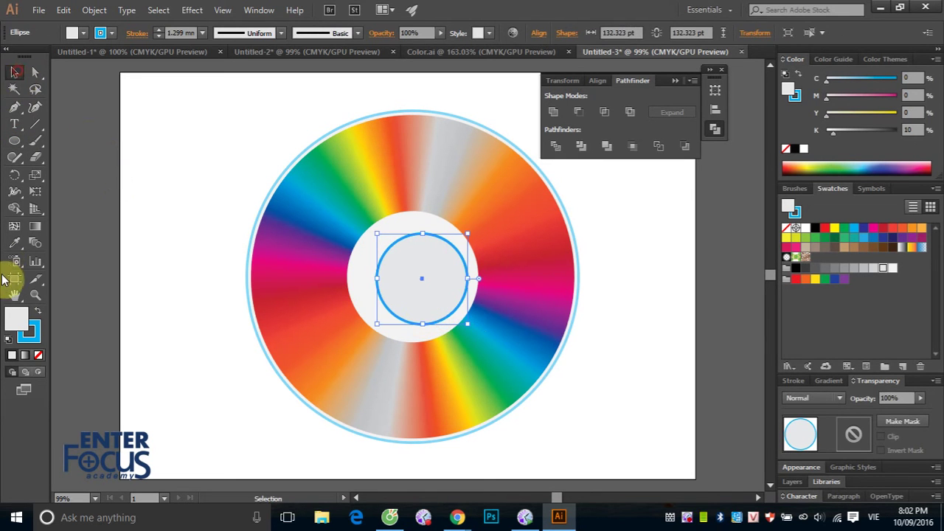
pyautogui.click(17, 316)
pyautogui.click(37, 355)
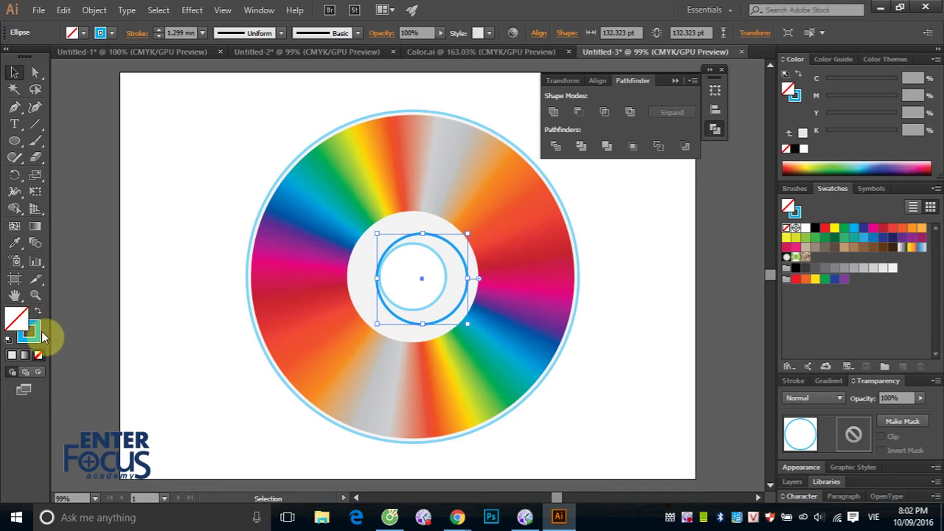
pyautogui.click(42, 337)
pyautogui.moveTo(390, 126)
pyautogui.mouseDown()
pyautogui.moveTo(404, 165)
pyautogui.moveTo(427, 166)
pyautogui.mouseUp()
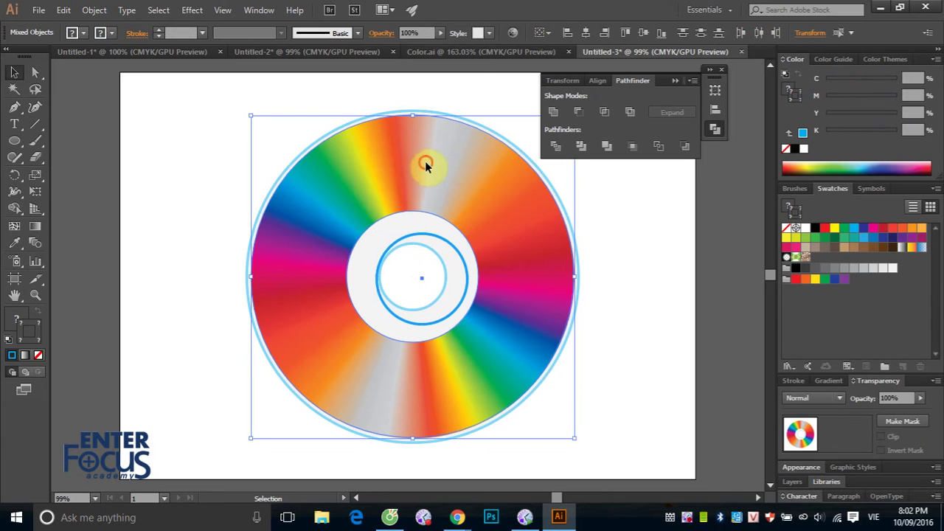
pyautogui.click(585, 33)
pyautogui.click(637, 30)
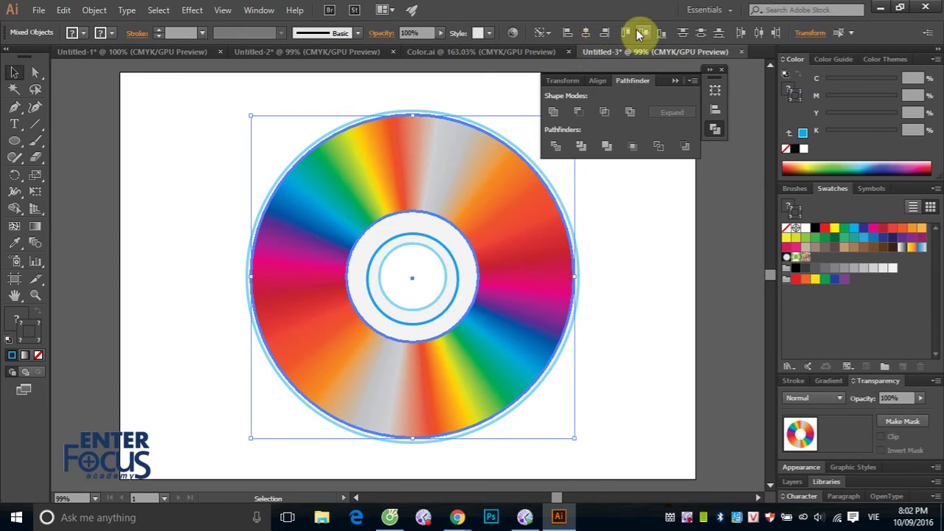
pyautogui.click(660, 234)
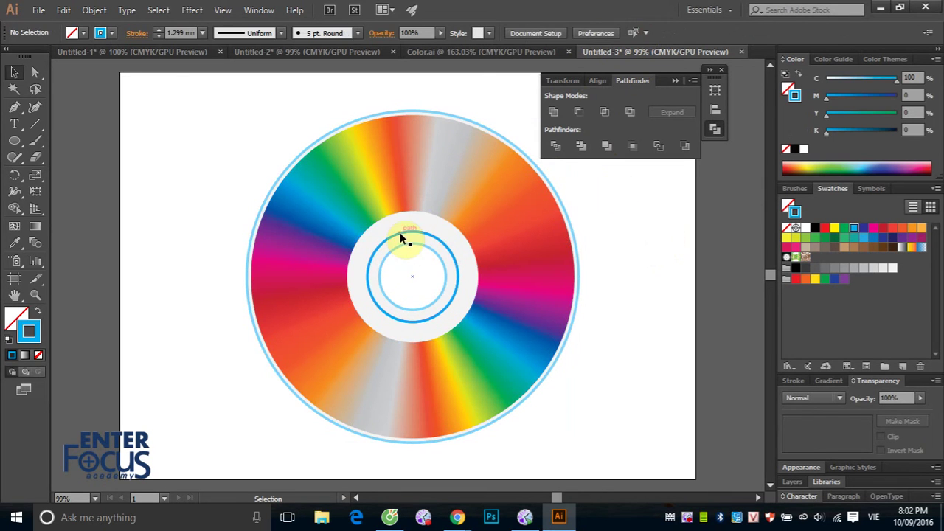
# Give the new inner hub circle a 0.5 mm outline in 40% grey
pyautogui.click(401, 238)
pyautogui.click(201, 34)
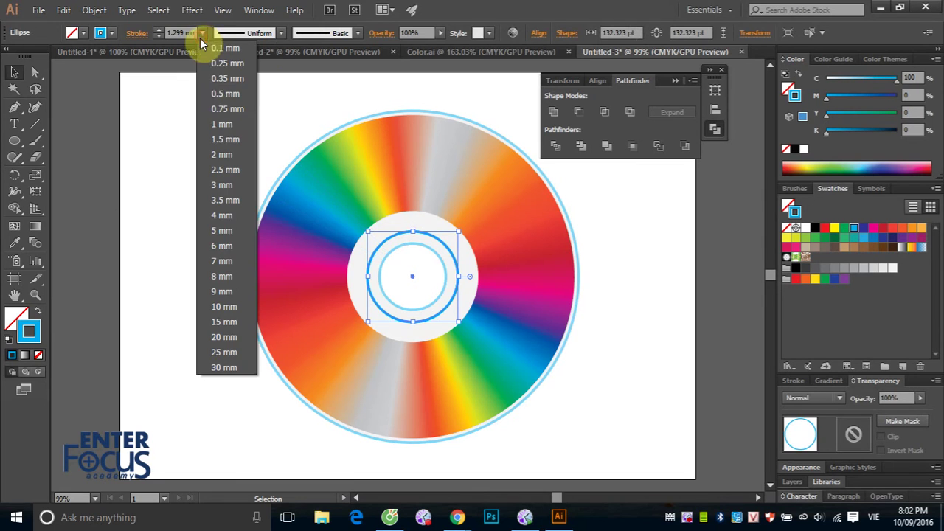
pyautogui.click(221, 78)
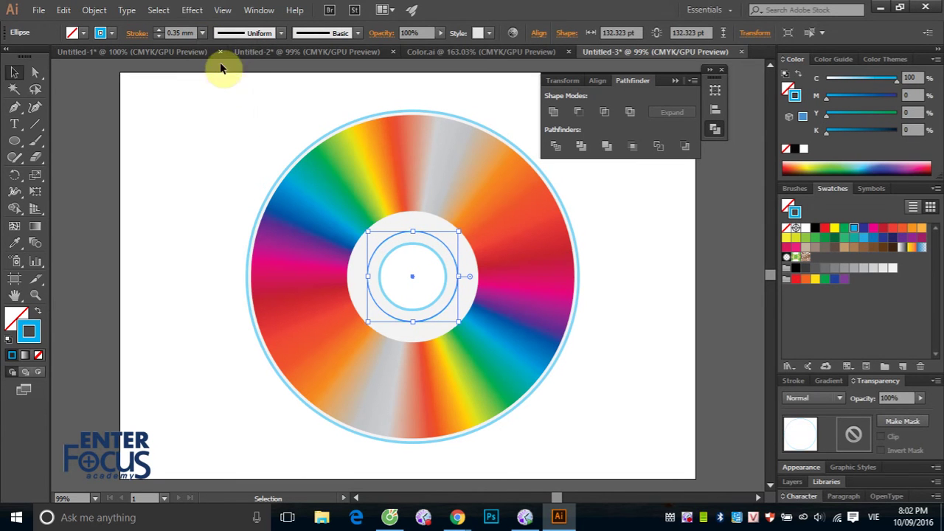
pyautogui.click(201, 34)
pyautogui.click(217, 91)
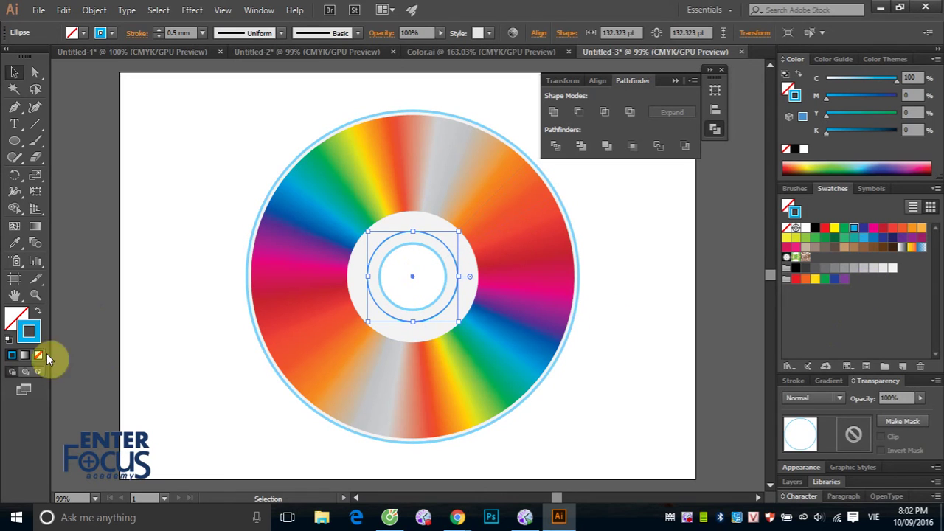
pyautogui.click(853, 269)
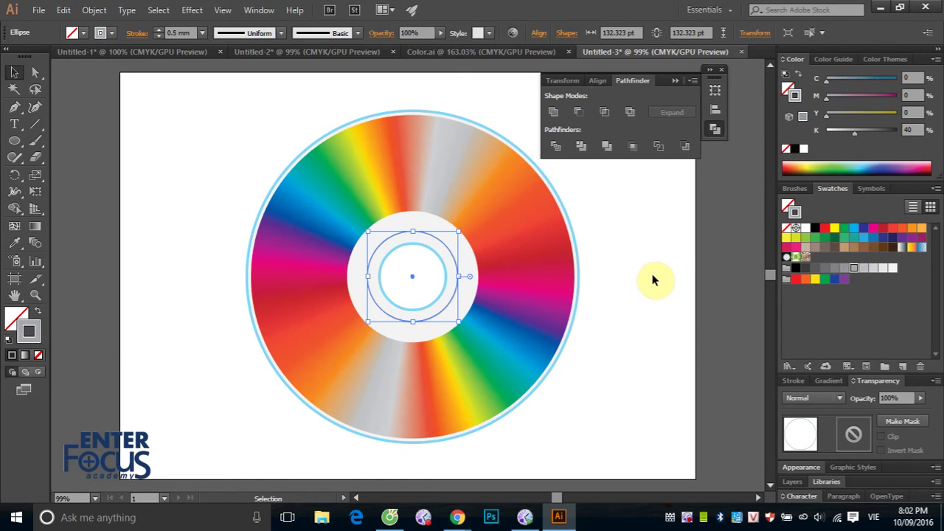
pyautogui.click(653, 274)
# Shrink the grey ring to 116.524 pt and add a larger 174.142 pt grey copy around it
pyautogui.click(430, 236)
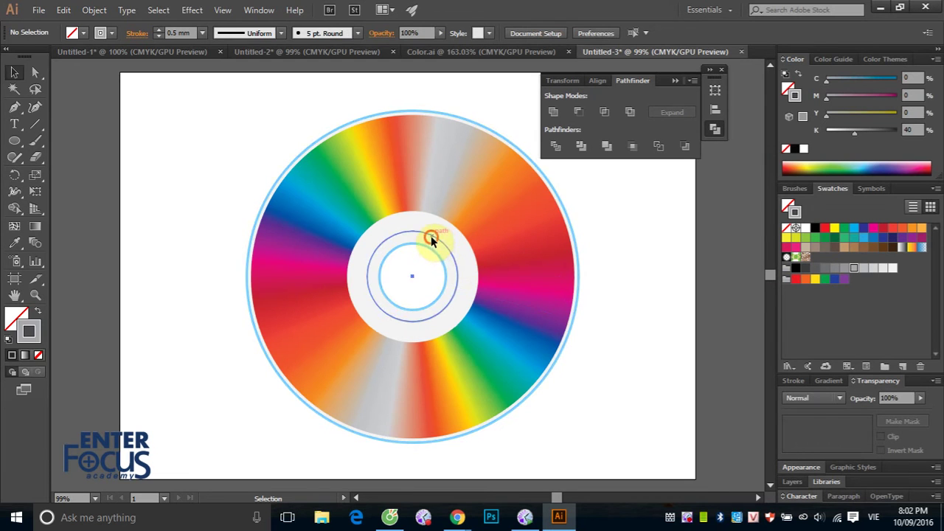
pyautogui.moveTo(348, 199); pyautogui.dragTo(585, 411)
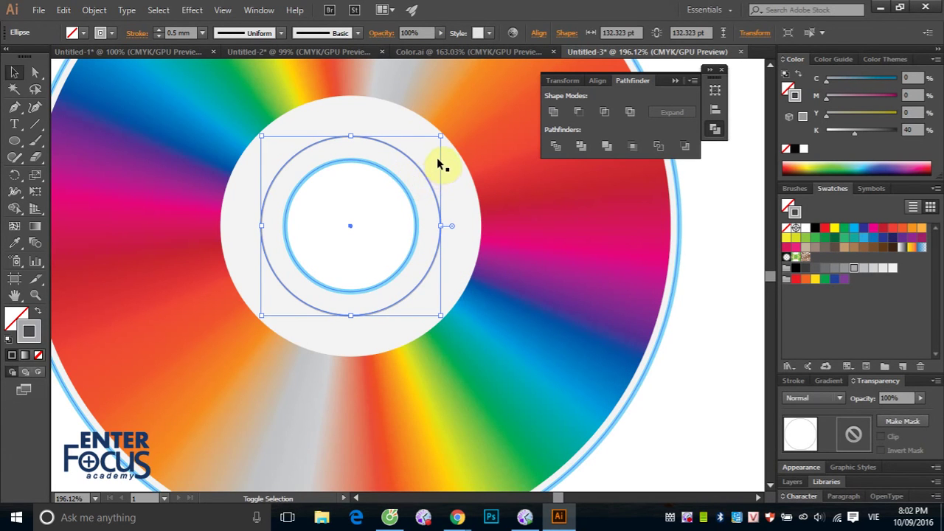
pyautogui.moveTo(439, 136); pyautogui.dragTo(432, 147)
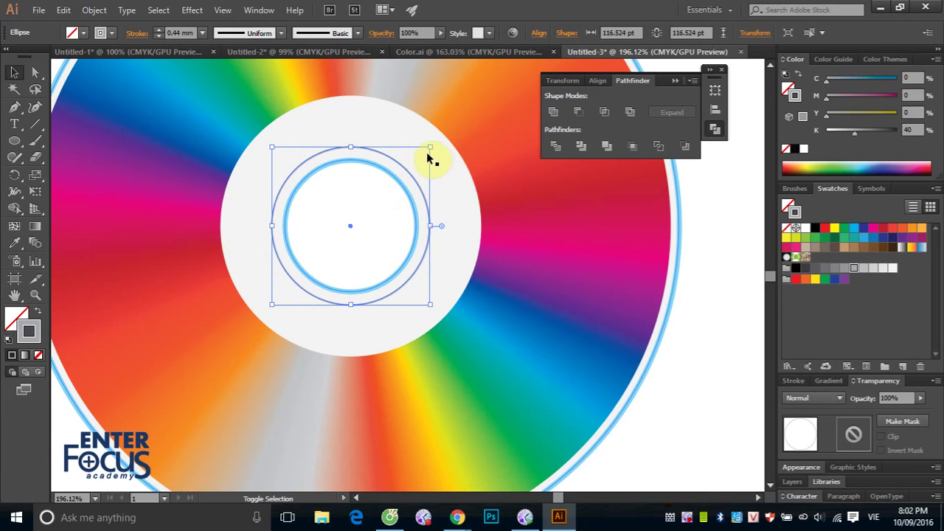
pyautogui.press('a')
pyautogui.press('v')
pyautogui.moveTo(430, 148); pyautogui.dragTo(468, 109)
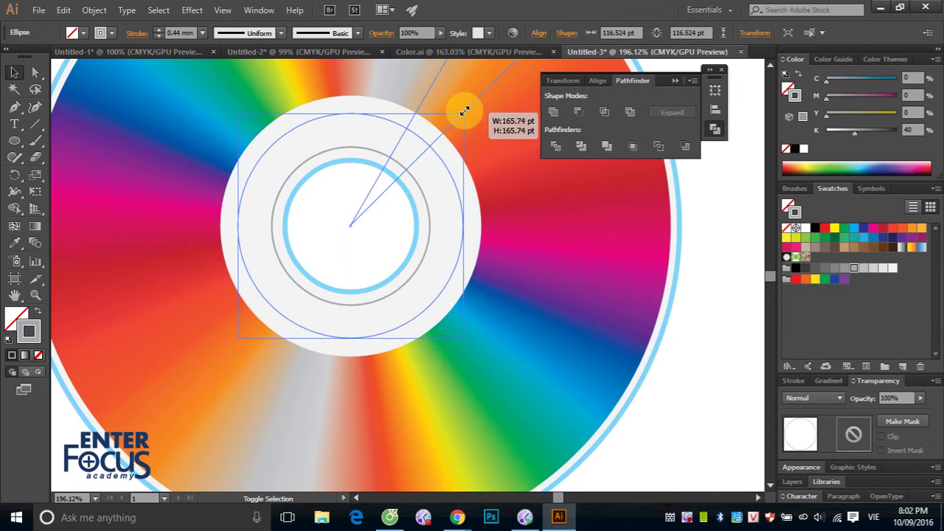
pyautogui.click(713, 313)
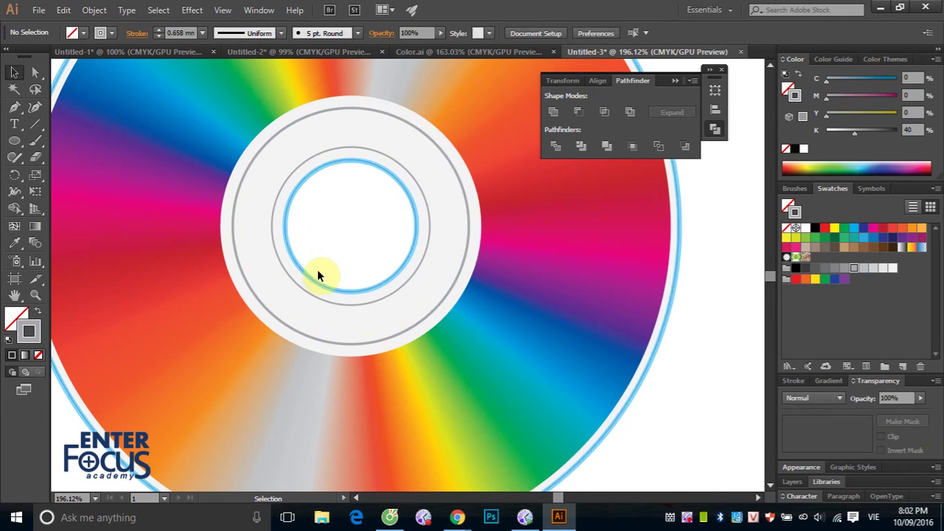
# Give the hub compound shape a 0.5 mm 50% grey outline and zoom to show the whole CD
pyautogui.click(395, 273)
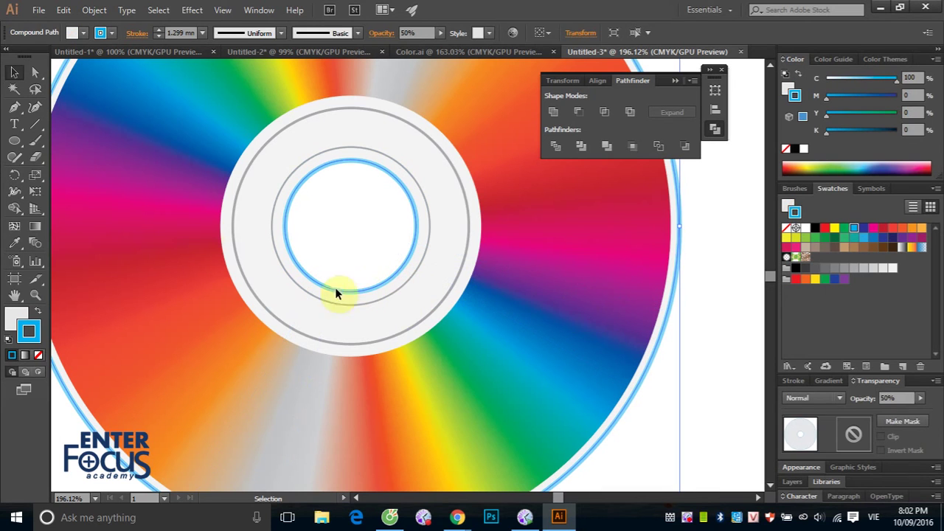
pyautogui.click(845, 271)
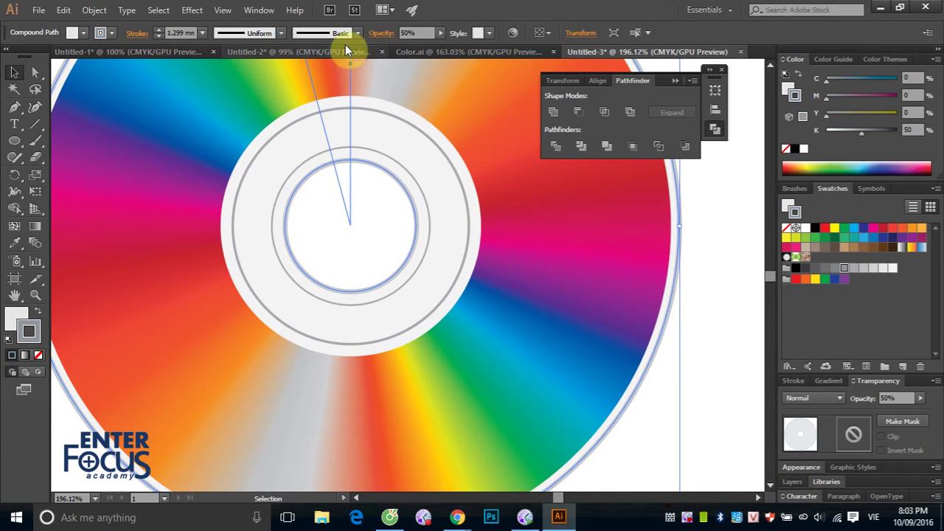
pyautogui.click(202, 34)
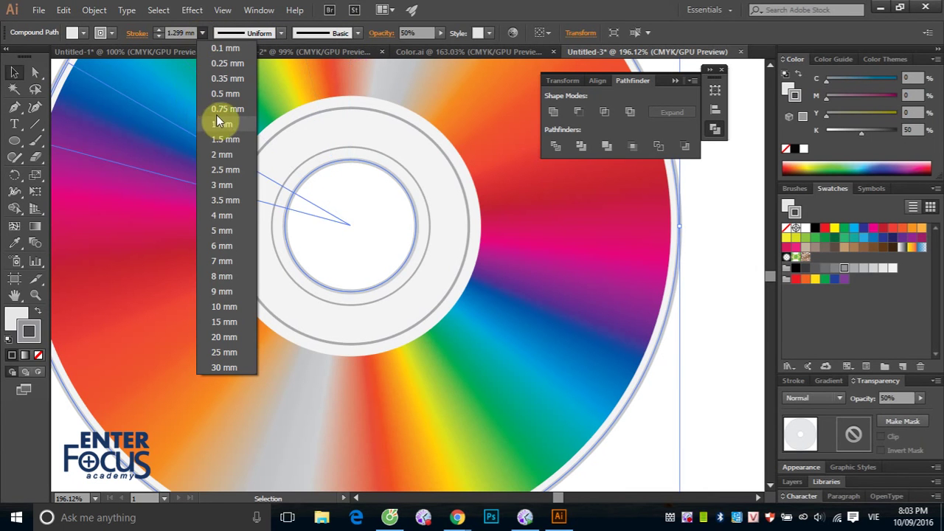
pyautogui.click(219, 94)
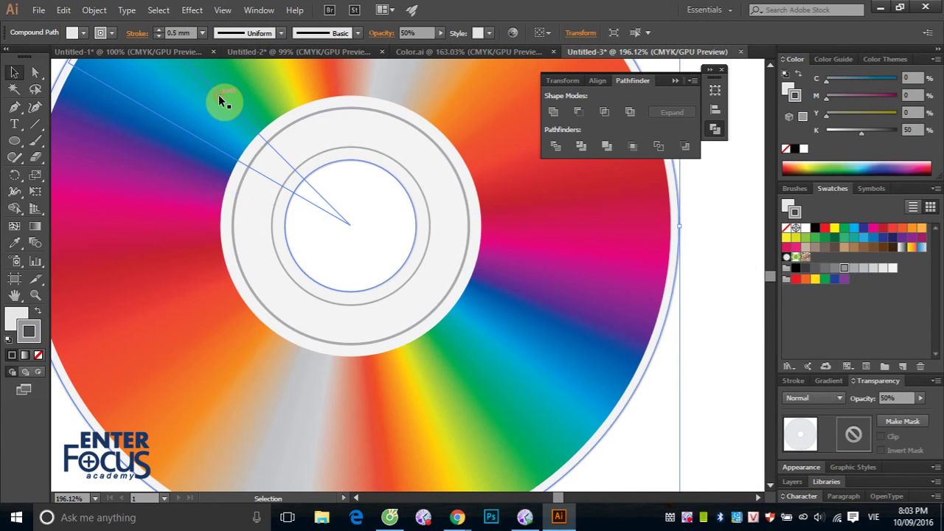
pyautogui.click(726, 315)
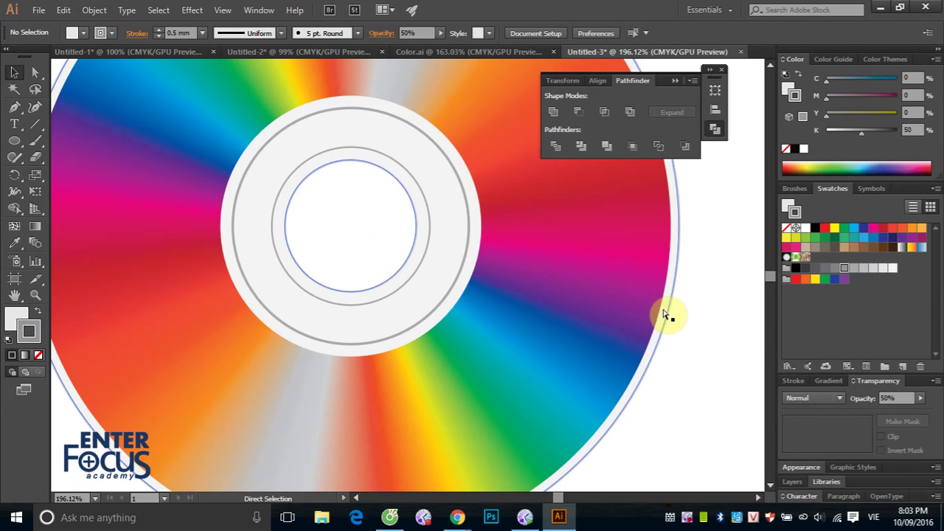
pyautogui.hotkey('ctrl', '1')
pyautogui.click(645, 270)
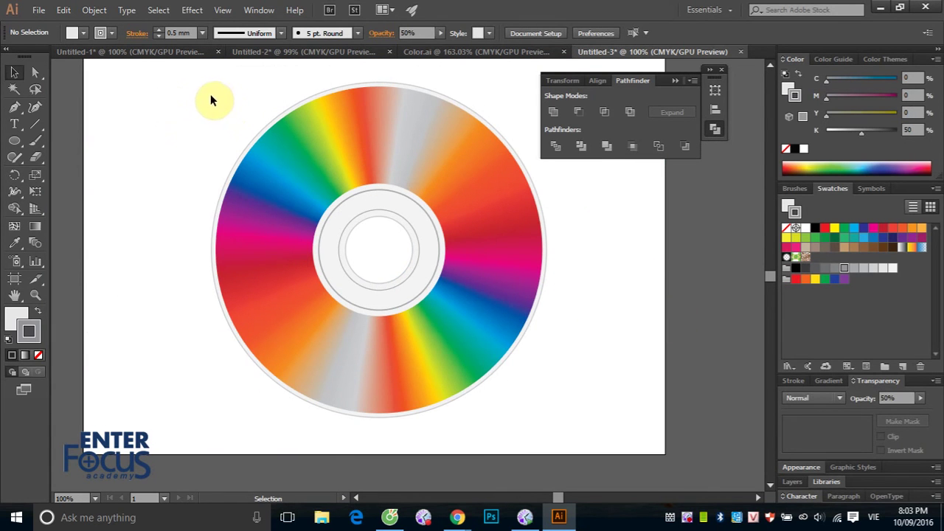
# Add a Multiply drop shadow to the CD: 75% opacity, 7 pt offsets, 10 pt blur
pyautogui.click(466, 107)
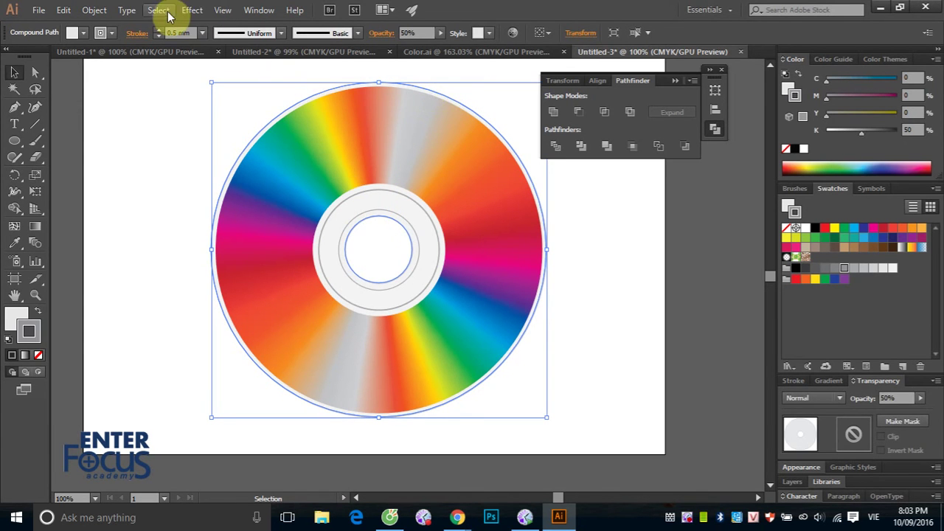
pyautogui.click(192, 10)
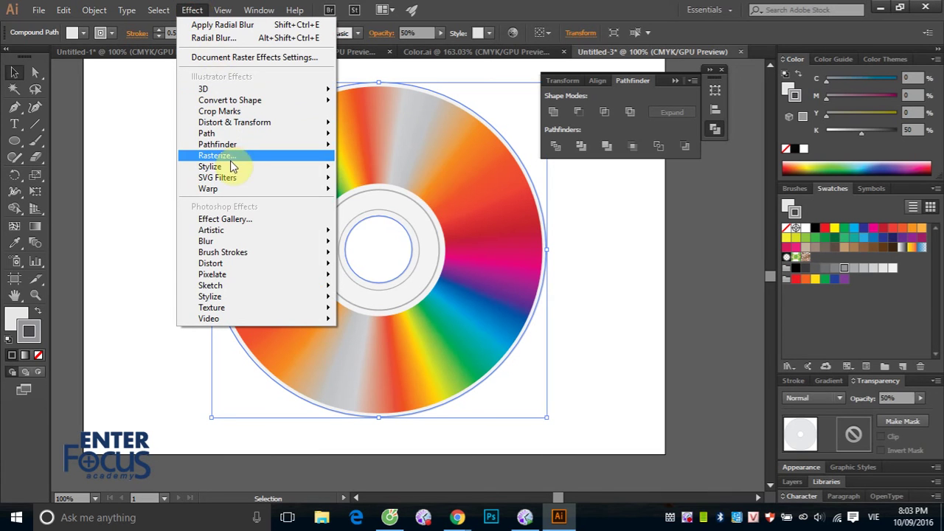
pyautogui.moveTo(209, 166)
pyautogui.click(391, 172)
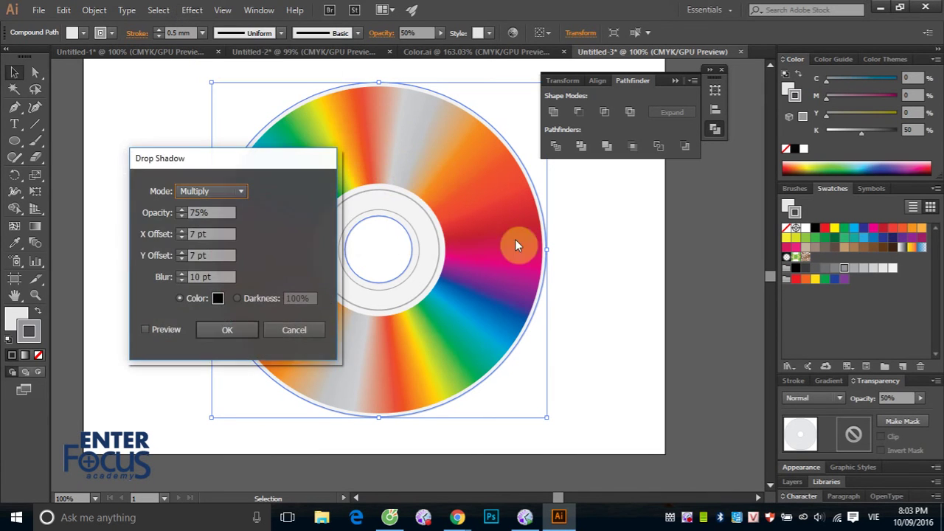
pyautogui.click(237, 329)
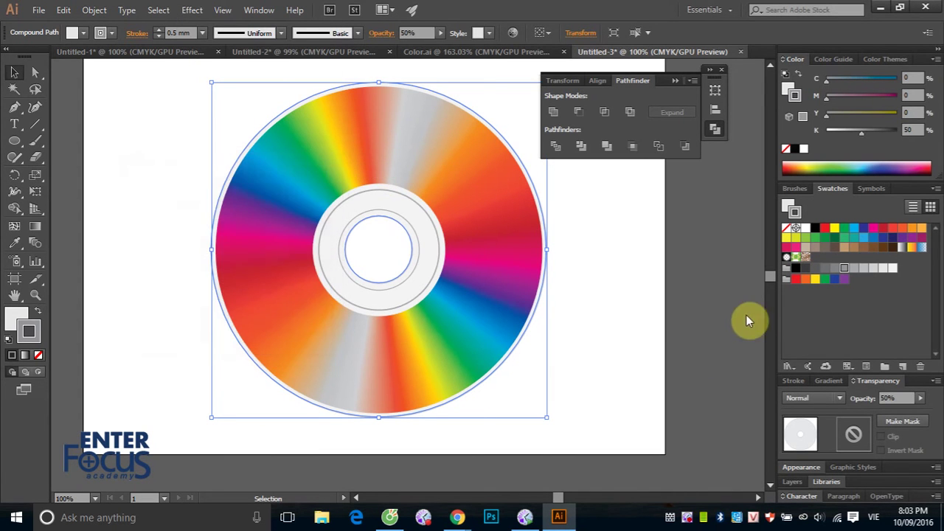
pyautogui.click(597, 289)
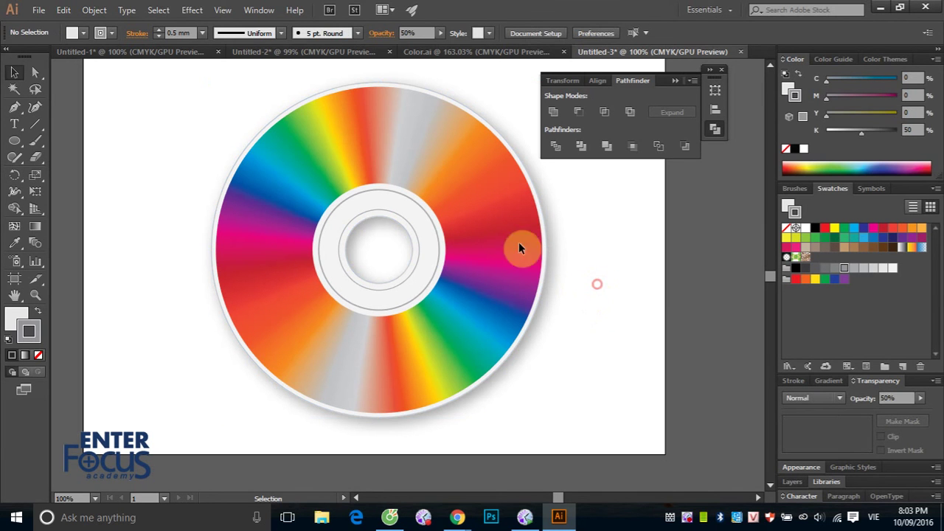
# Group all the CD's pieces into a single object
pyautogui.moveTo(403, 269); pyautogui.dragTo(384, 269)
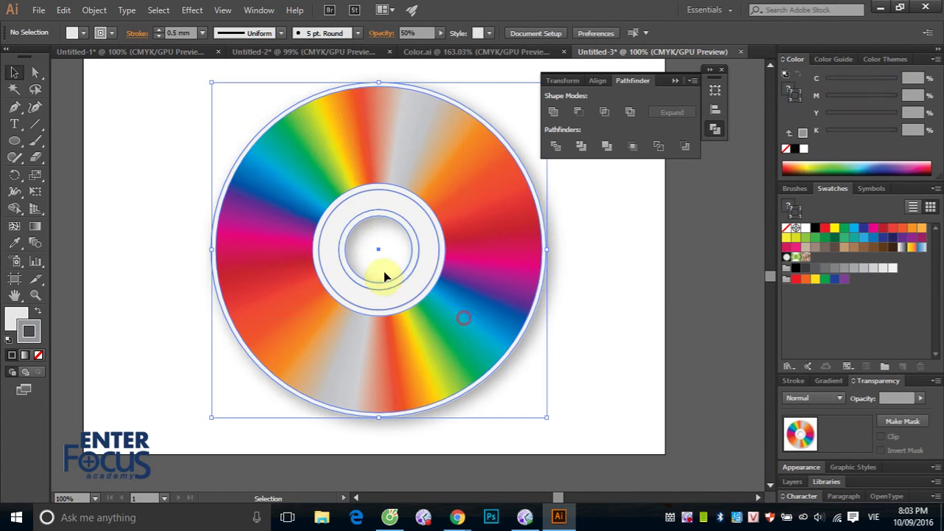
pyautogui.click(94, 10)
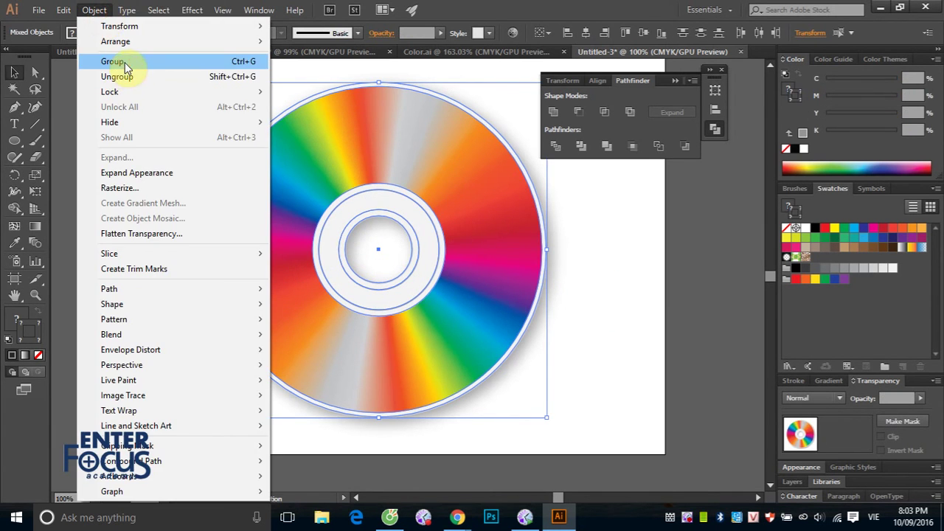
pyautogui.click(119, 62)
# Collapse the Pathfinder panel, pick the Rectangle tool, and zoom out to the whole artboard
pyautogui.click(675, 81)
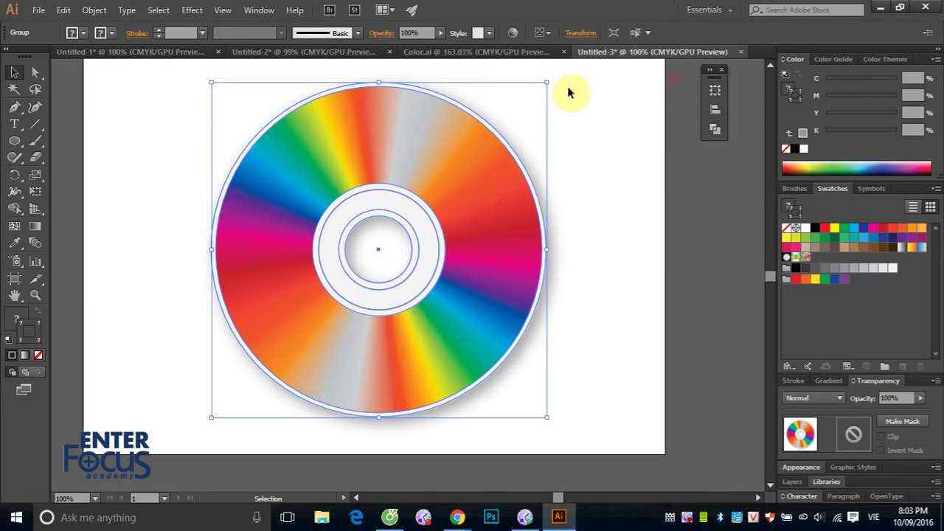
pyautogui.click(12, 143)
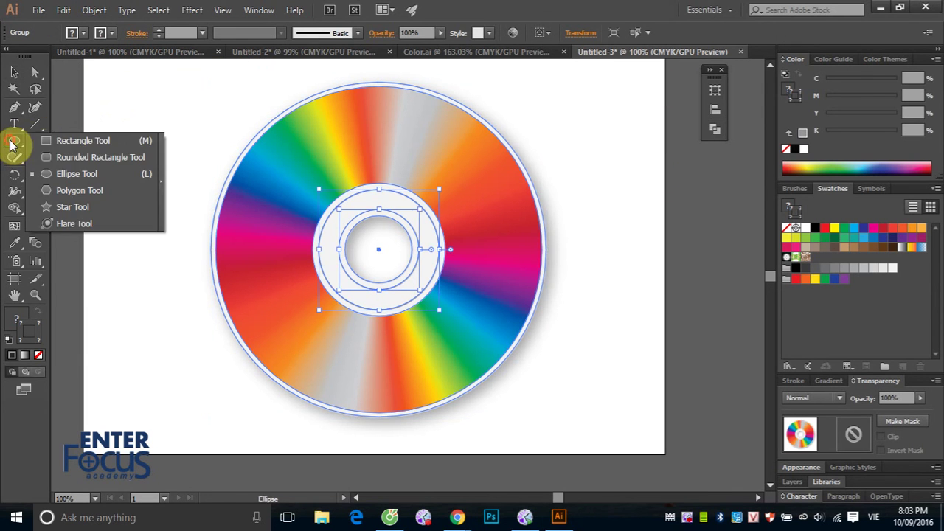
pyautogui.moveTo(10, 145); pyautogui.dragTo(64, 140)
pyautogui.press('ctrl')
pyautogui.hotkey('ctrl', '-')
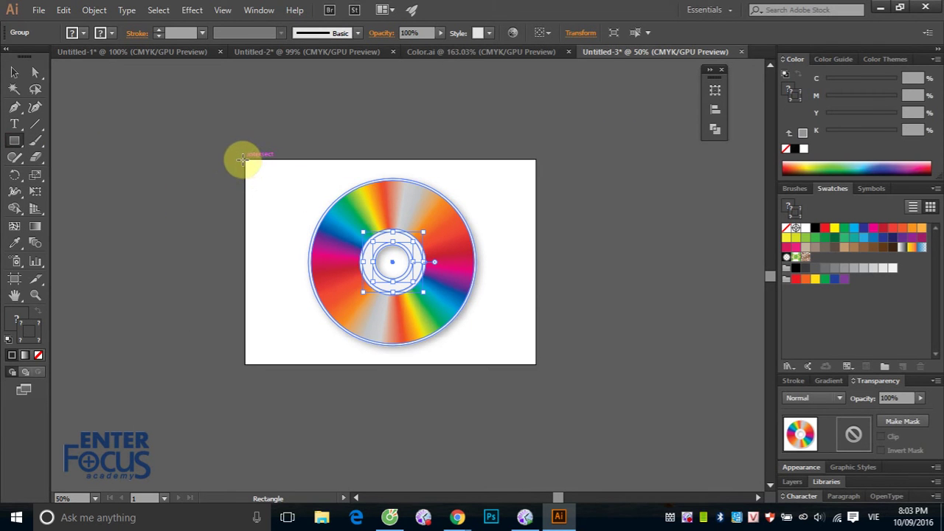
# Draw an artboard-sized rectangle behind the CD, filled tan (C25 M40 Y65 K0) with no outline
pyautogui.moveTo(246, 159); pyautogui.dragTo(536, 364)
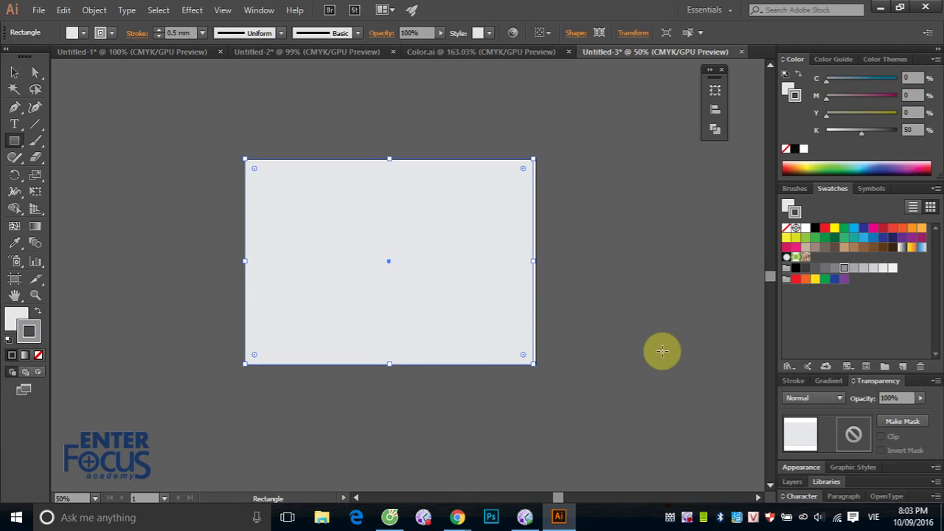
pyautogui.hotkey('ctrl', 'shift', '[')
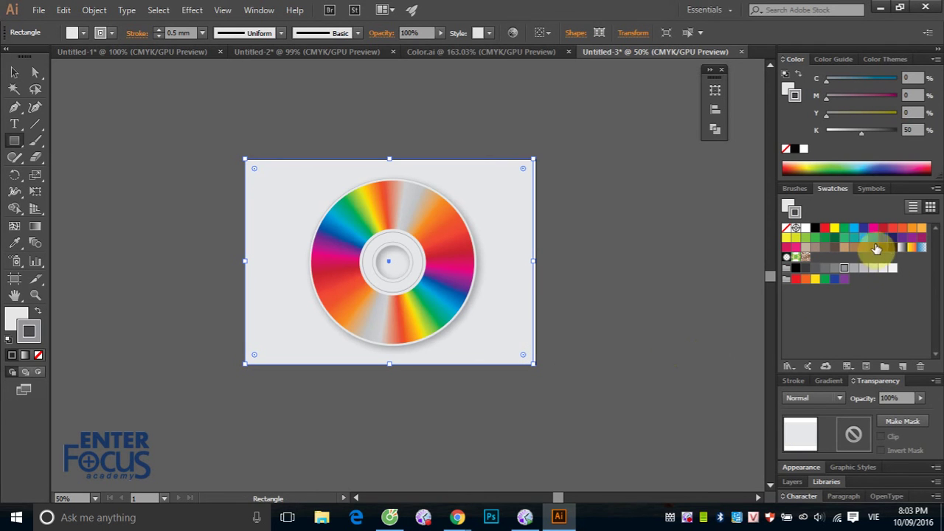
pyautogui.press('x')
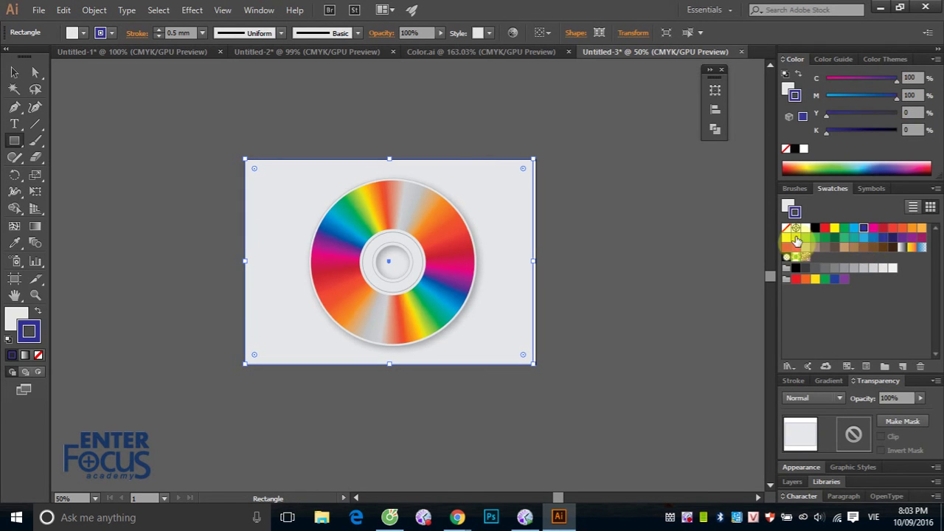
pyautogui.click(863, 228)
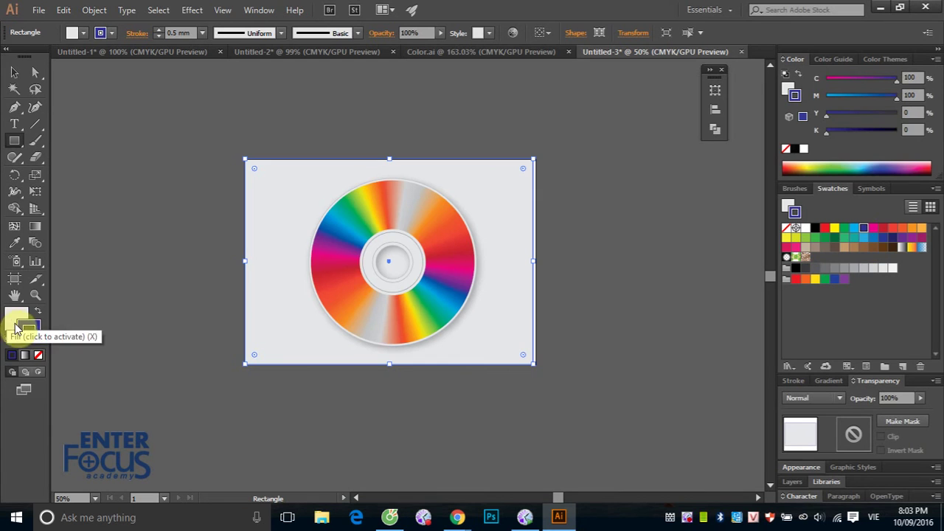
pyautogui.click(37, 310)
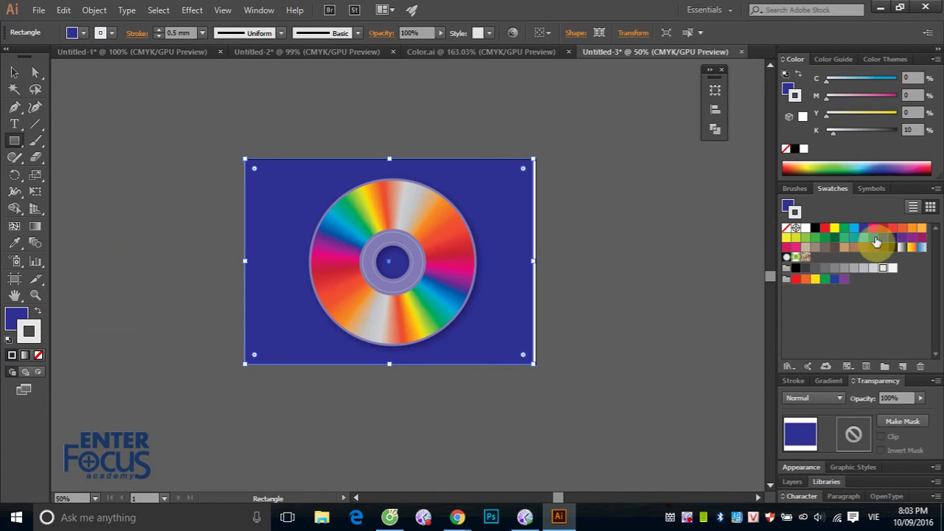
pyautogui.click(854, 230)
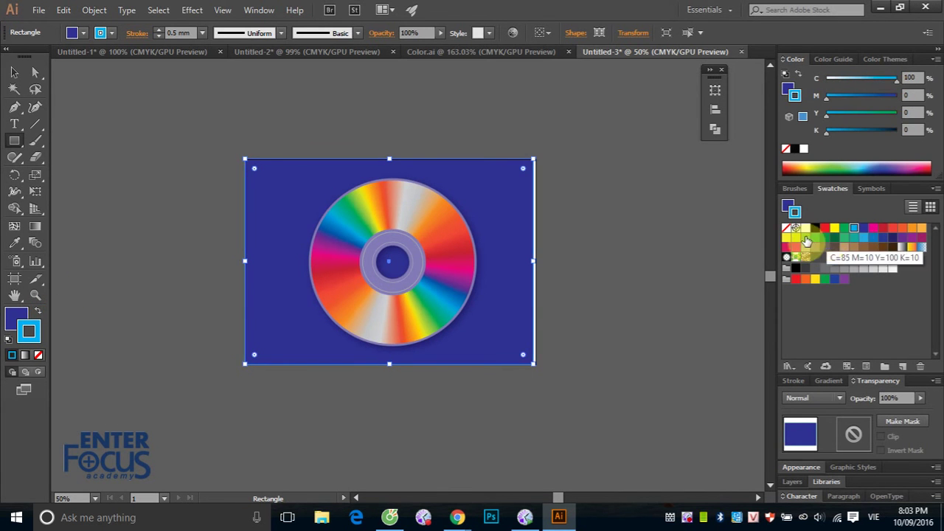
pyautogui.click(38, 355)
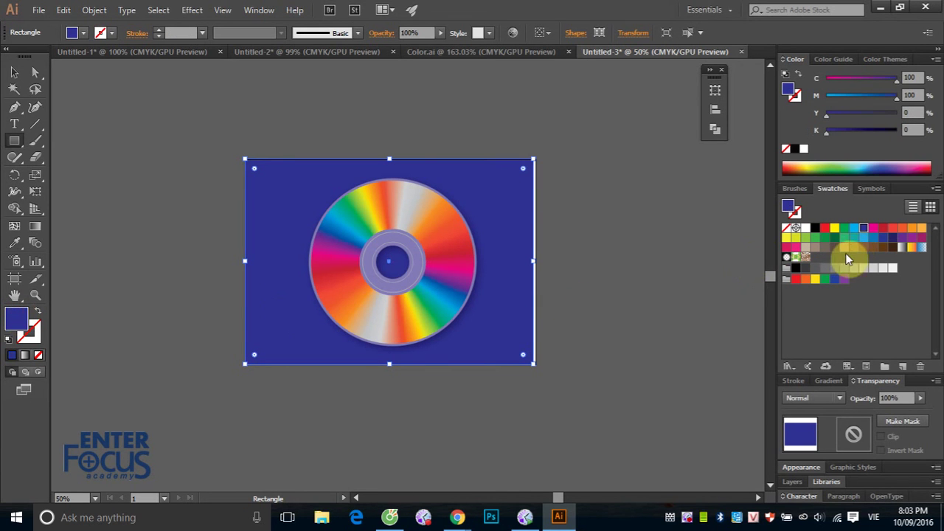
pyautogui.click(844, 248)
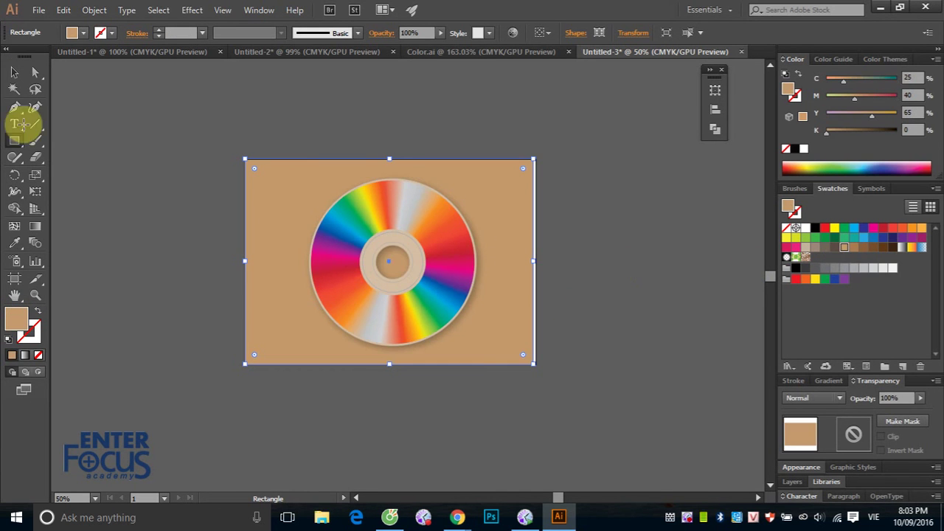
pyautogui.click(14, 72)
pyautogui.click(304, 130)
pyautogui.press('z')
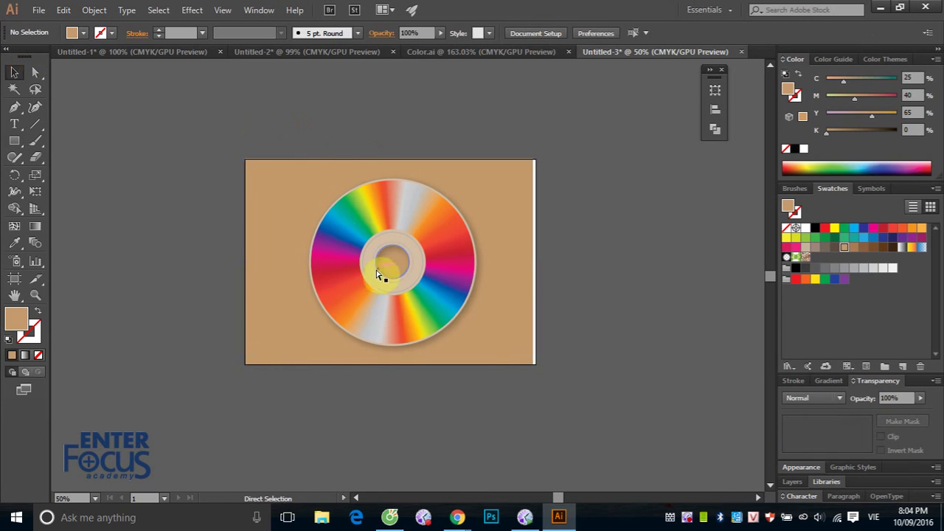
pyautogui.moveTo(253, 162); pyautogui.dragTo(547, 367)
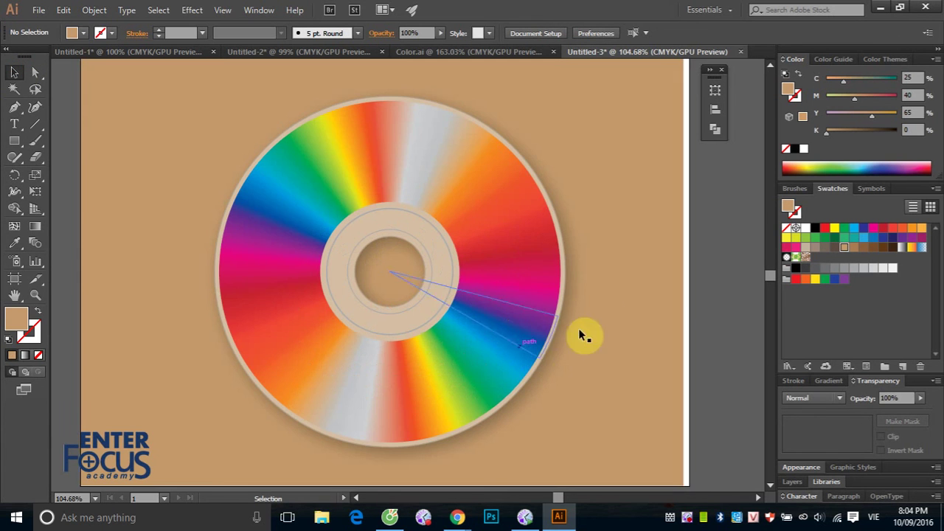